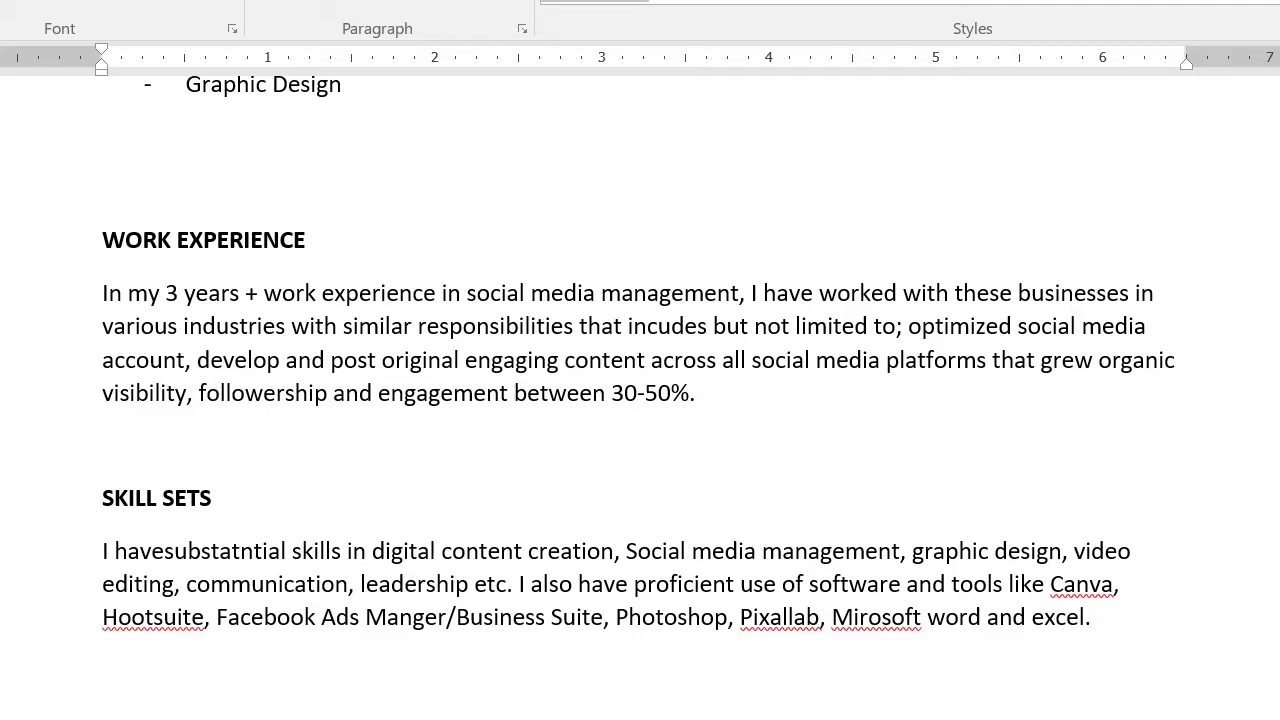
- Insert the missing space after "have" at the start of the Skill Sets paragraph
scroll(523, 517, down, 3)
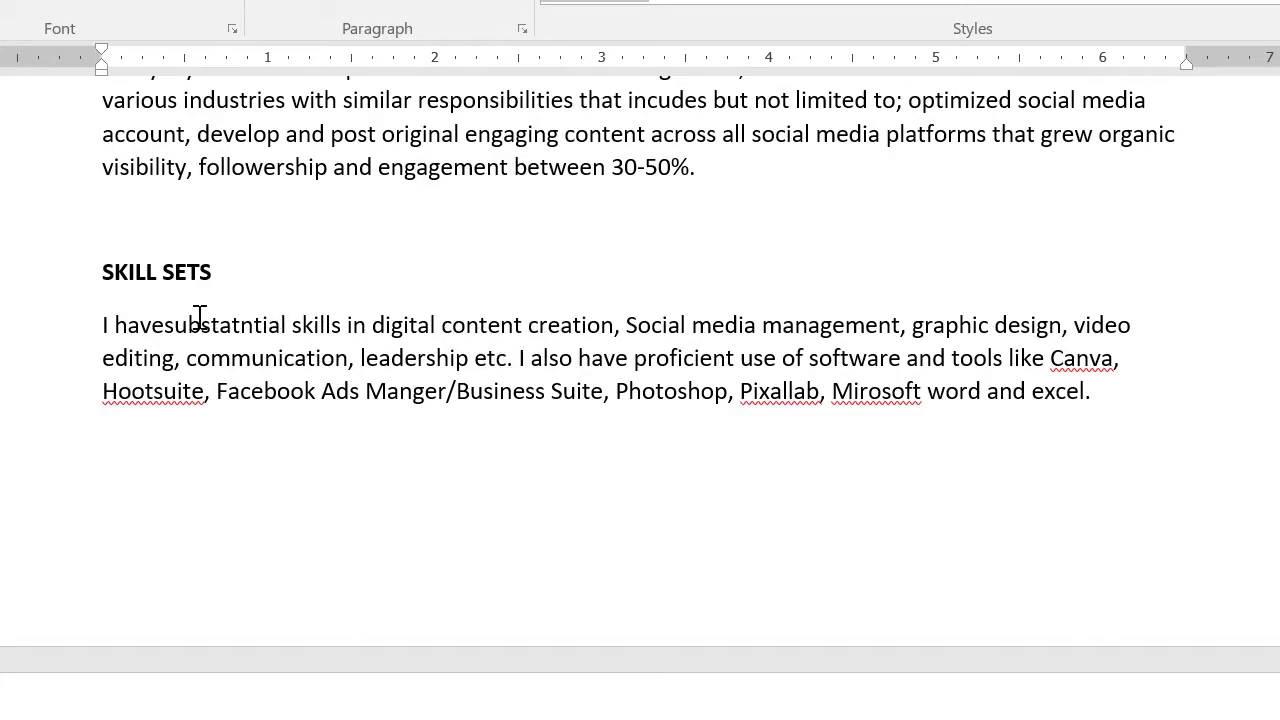
click(169, 328)
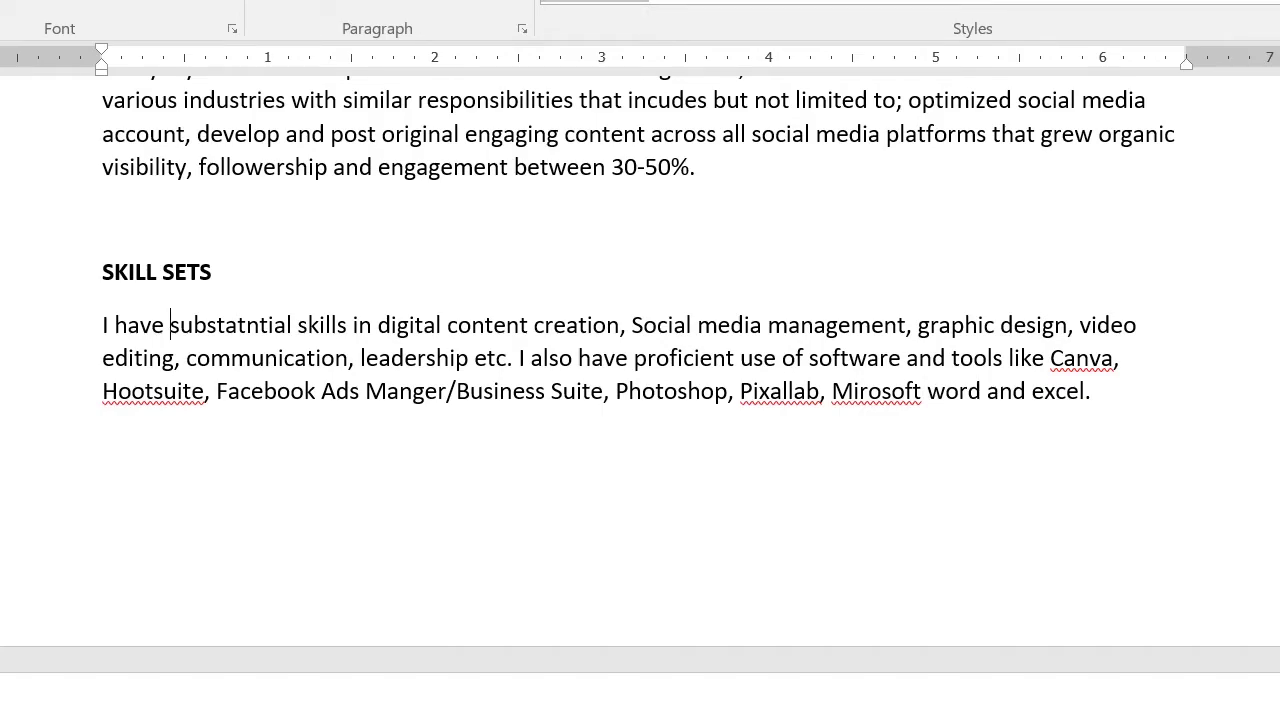
- Review the Work Samples and Closing sections of the portfolio outline, and go back up through the Services and Education sections
scroll(689, 392, down, 10)
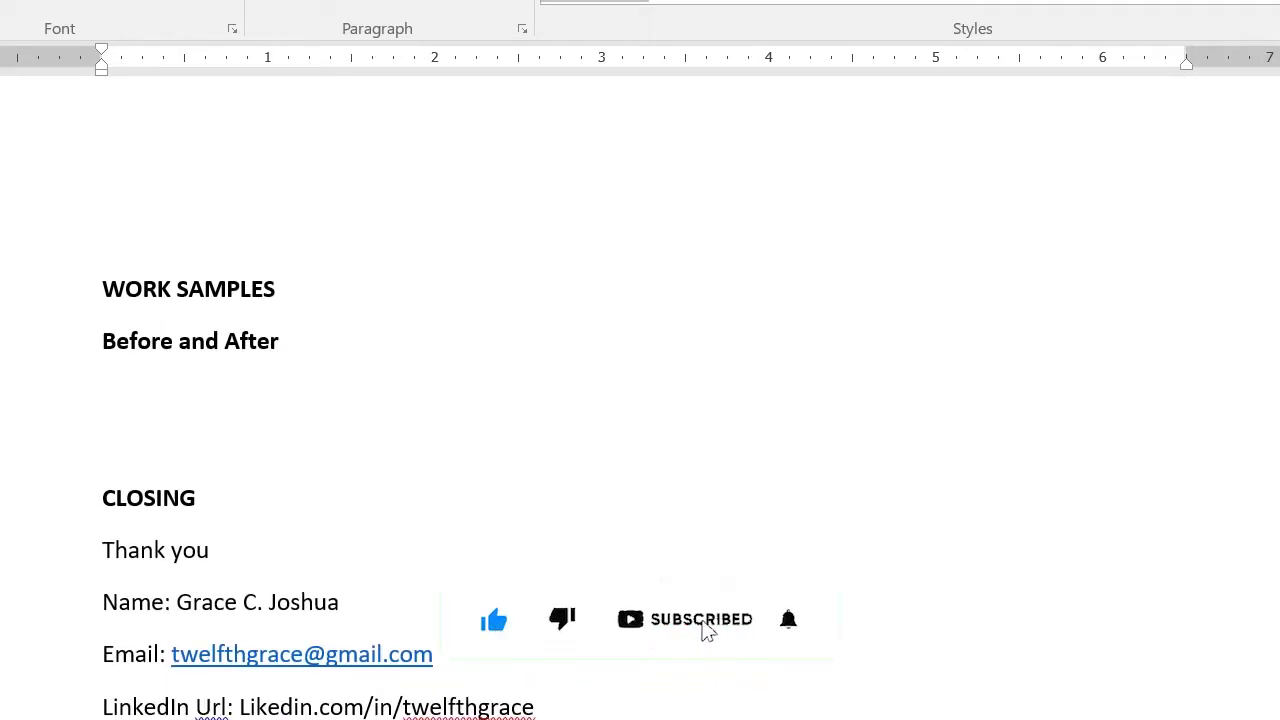
scroll(565, 252, down, 2)
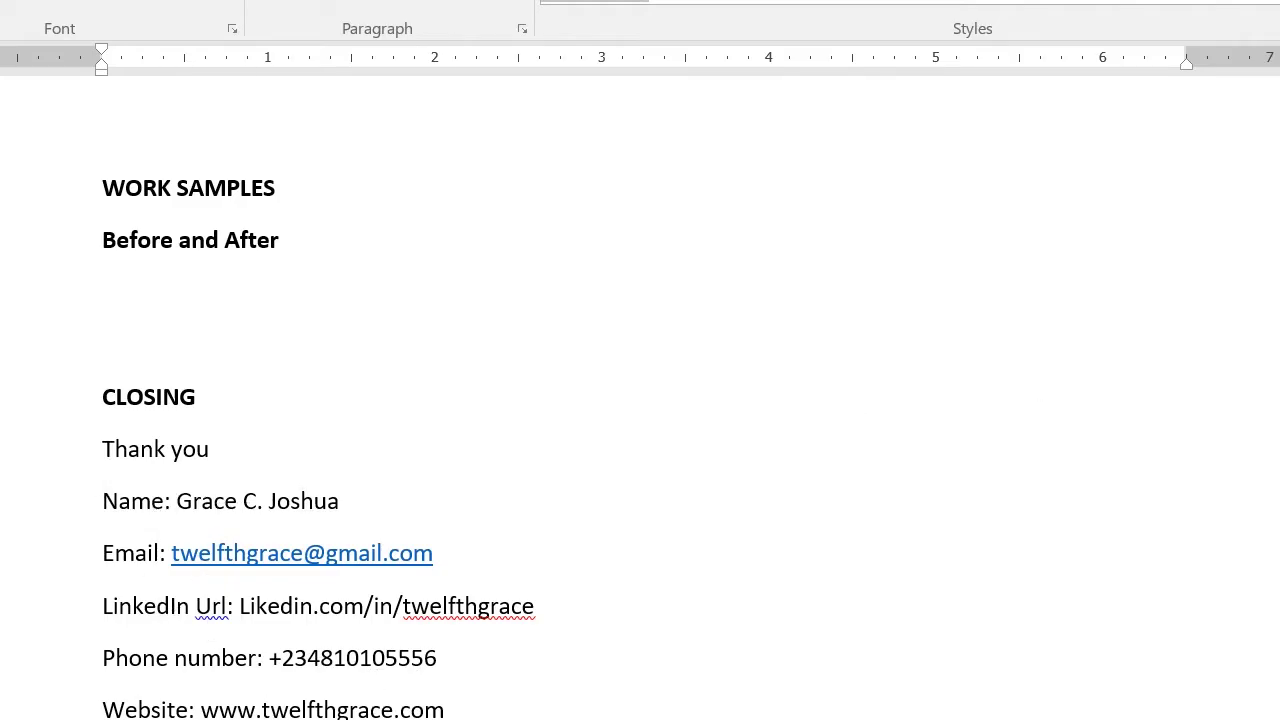
scroll(640, 400, down, 4)
scroll(640, 400, up, 20)
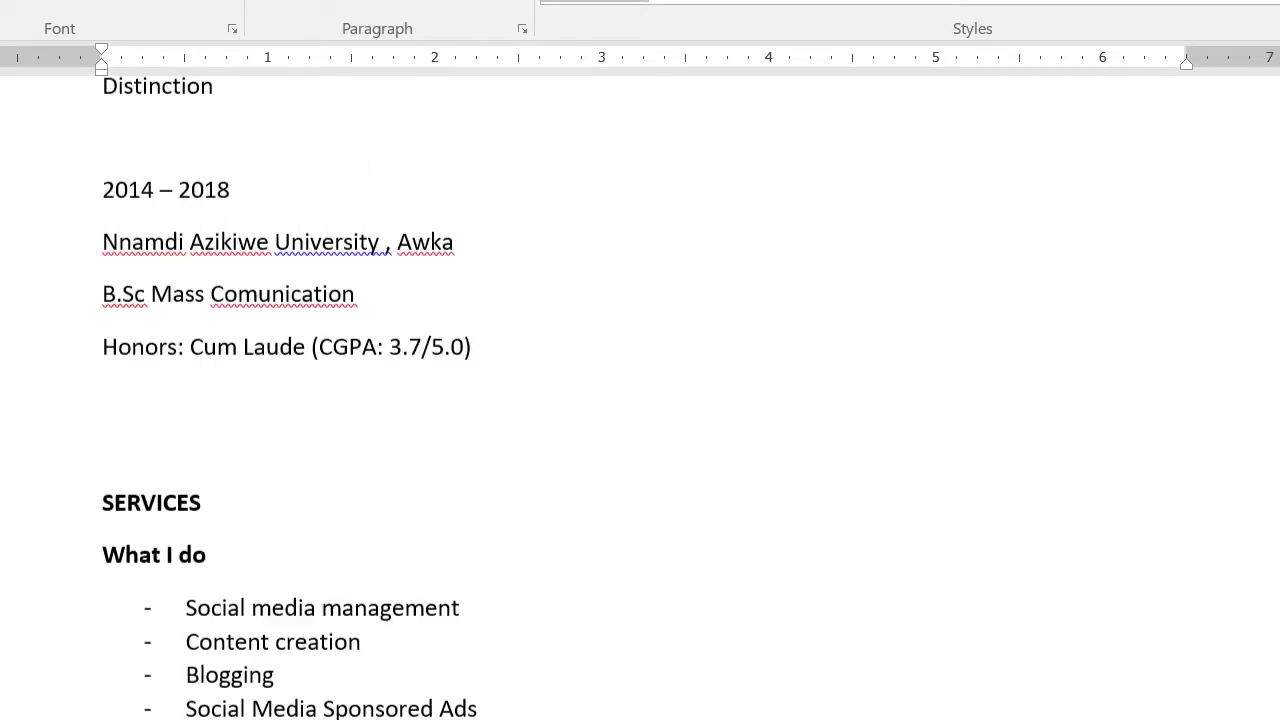
scroll(640, 400, up, 10)
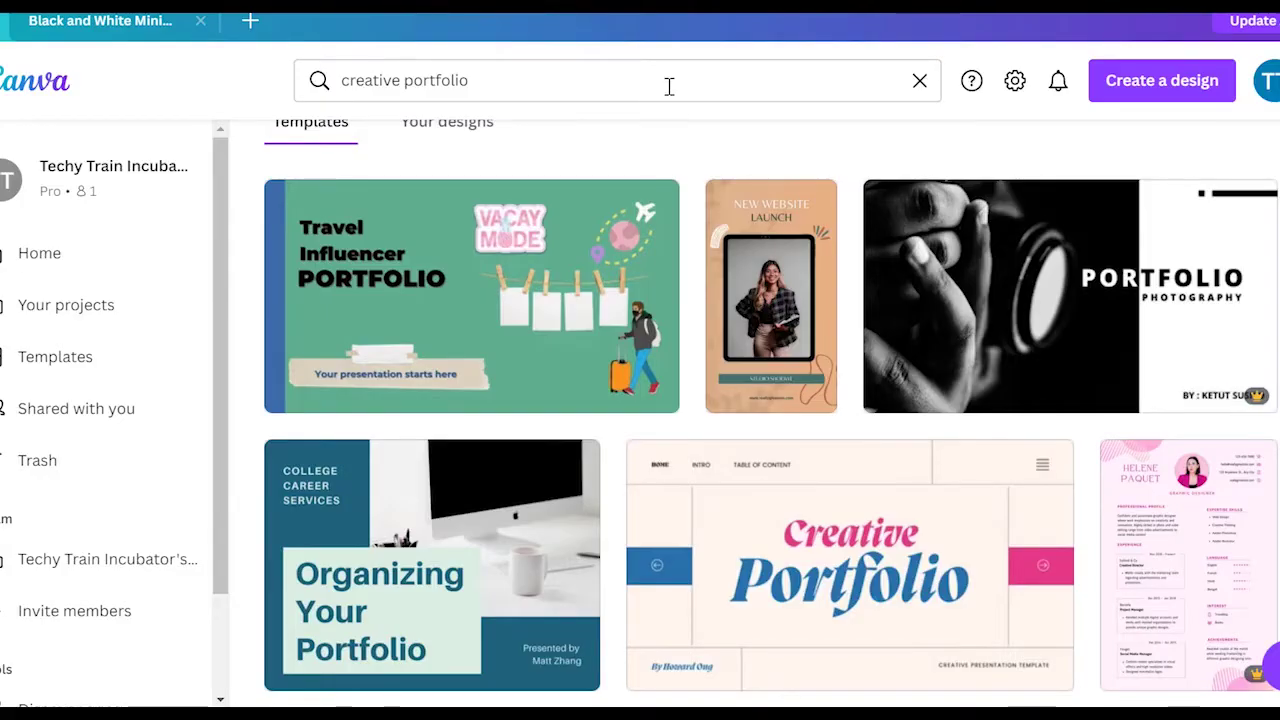
- Switch to Canva and shorten the template search to "portfolio"
click(669, 86)
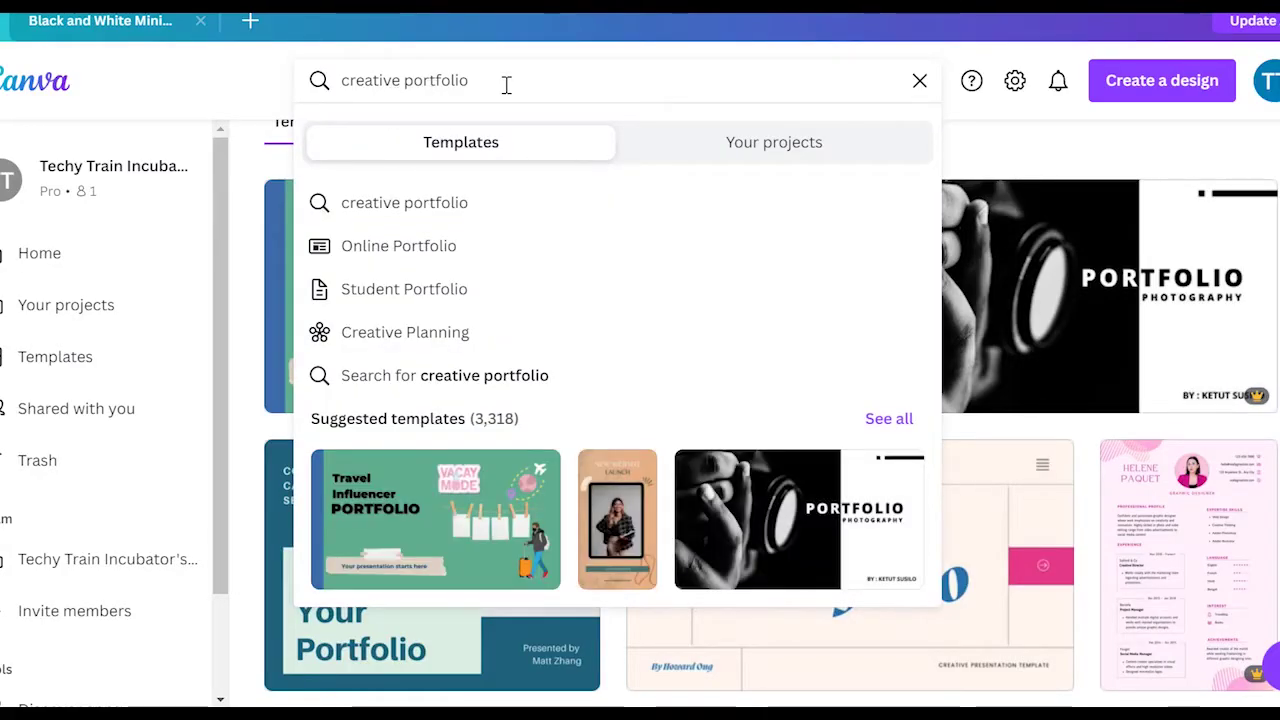
click(402, 80)
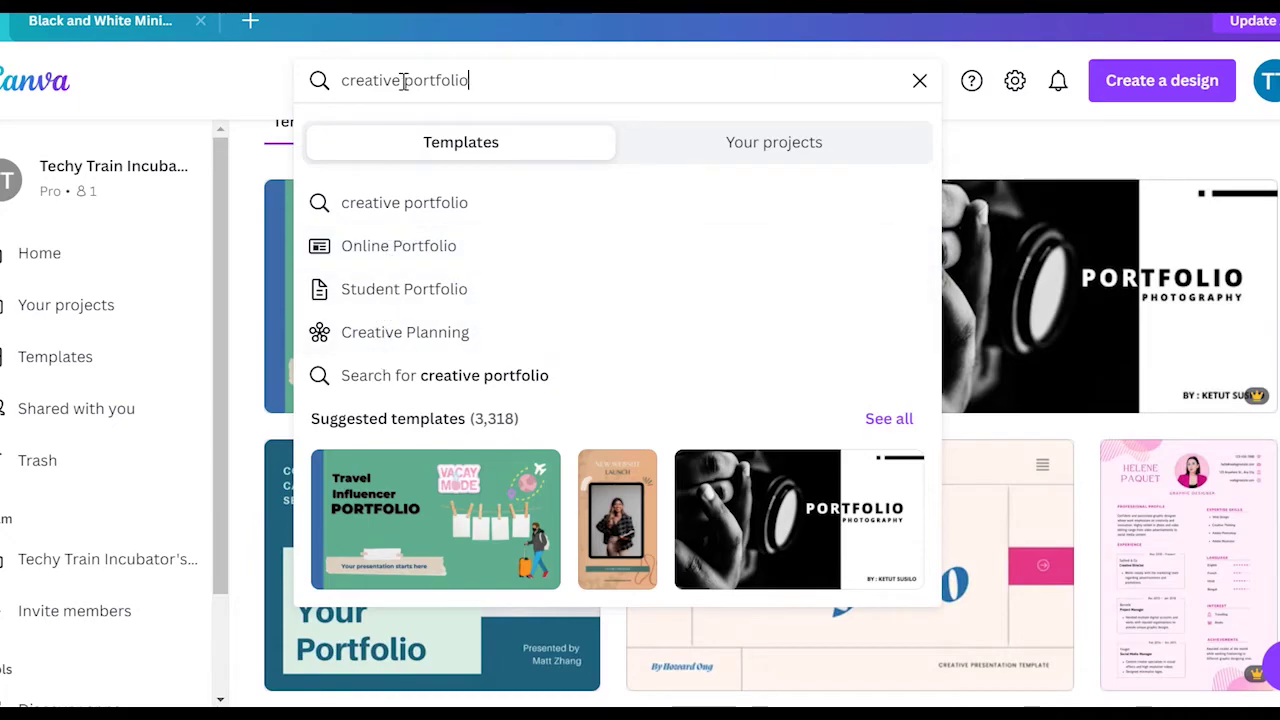
key(BackSpace)
key(BackSpace)
key(BackSpace)
key(BackSpace)
key(BackSpace)
key(BackSpace)
key(BackSpace)
key(BackSpace)
key(BackSpace)
key(Return)
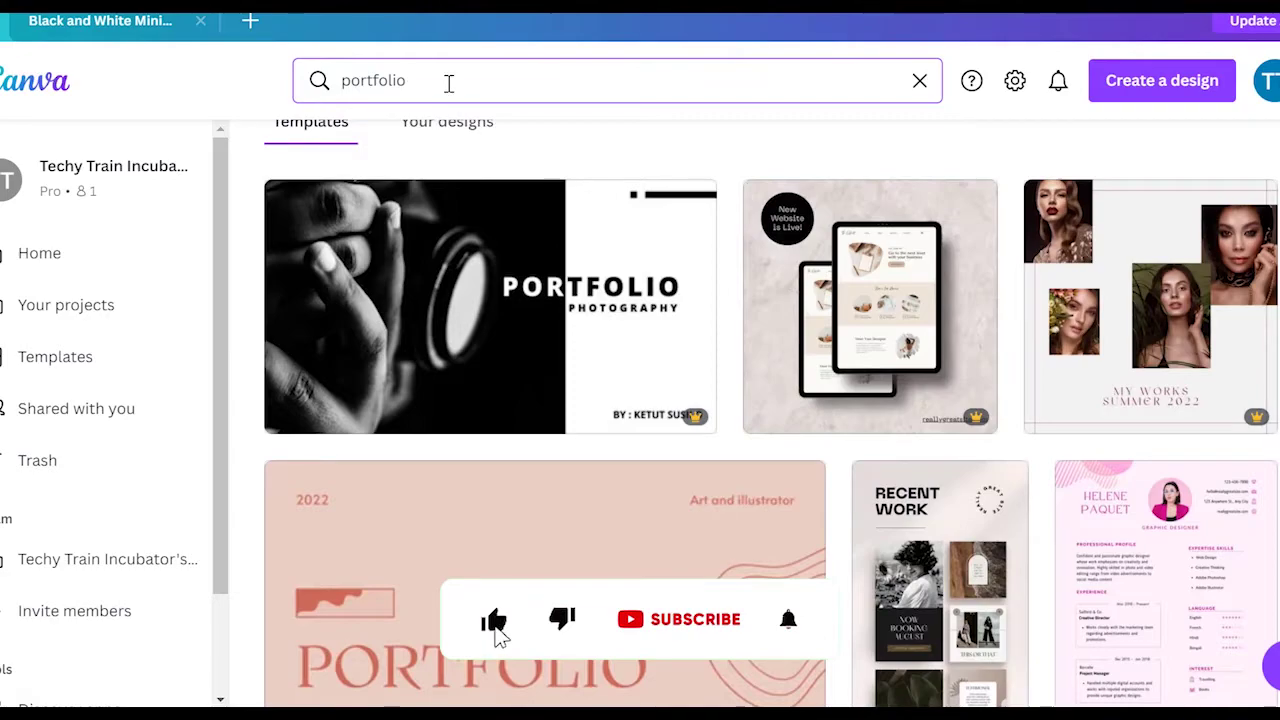
- Search the templates for "creative portfolio" and browse the resulting designs
click(449, 81)
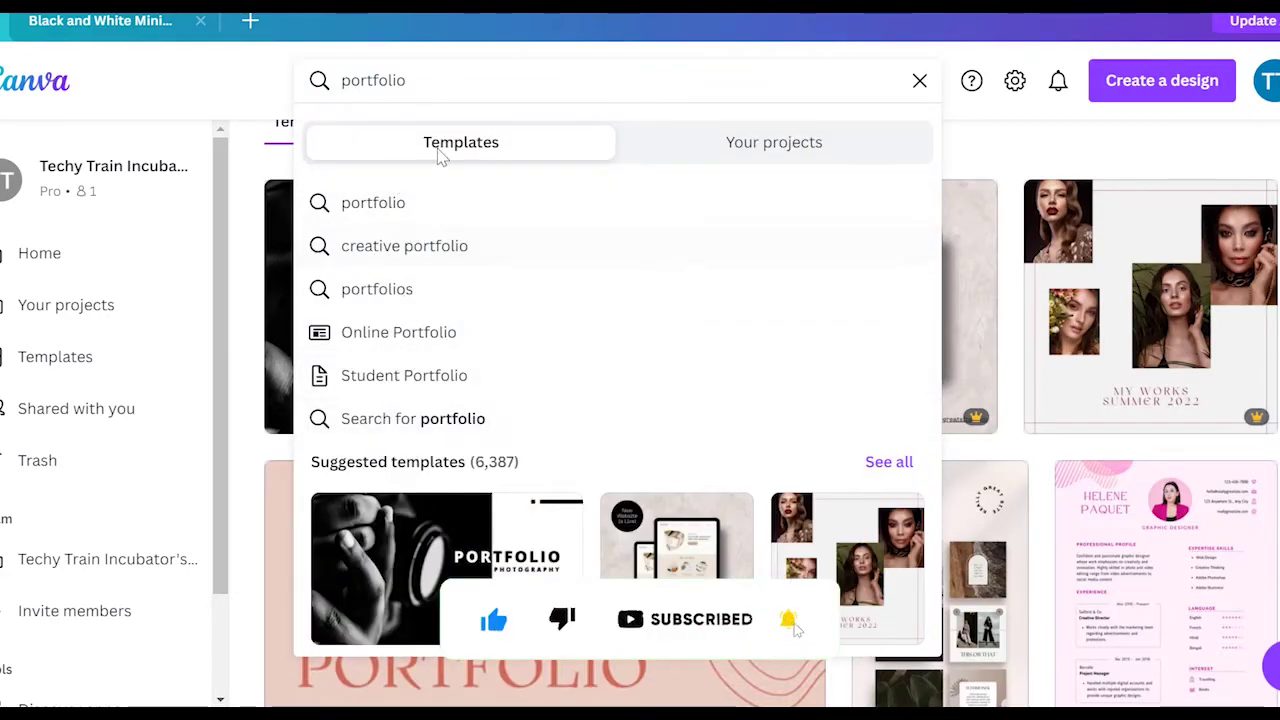
double_click(515, 72)
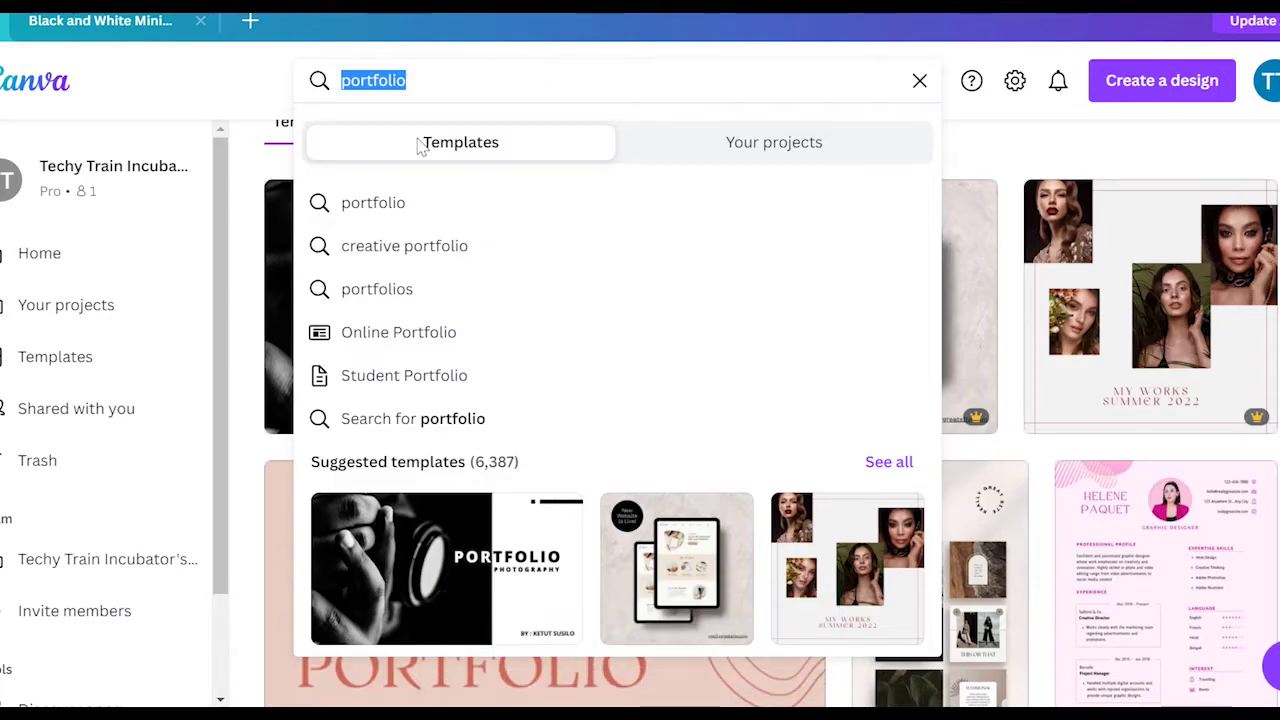
click(397, 258)
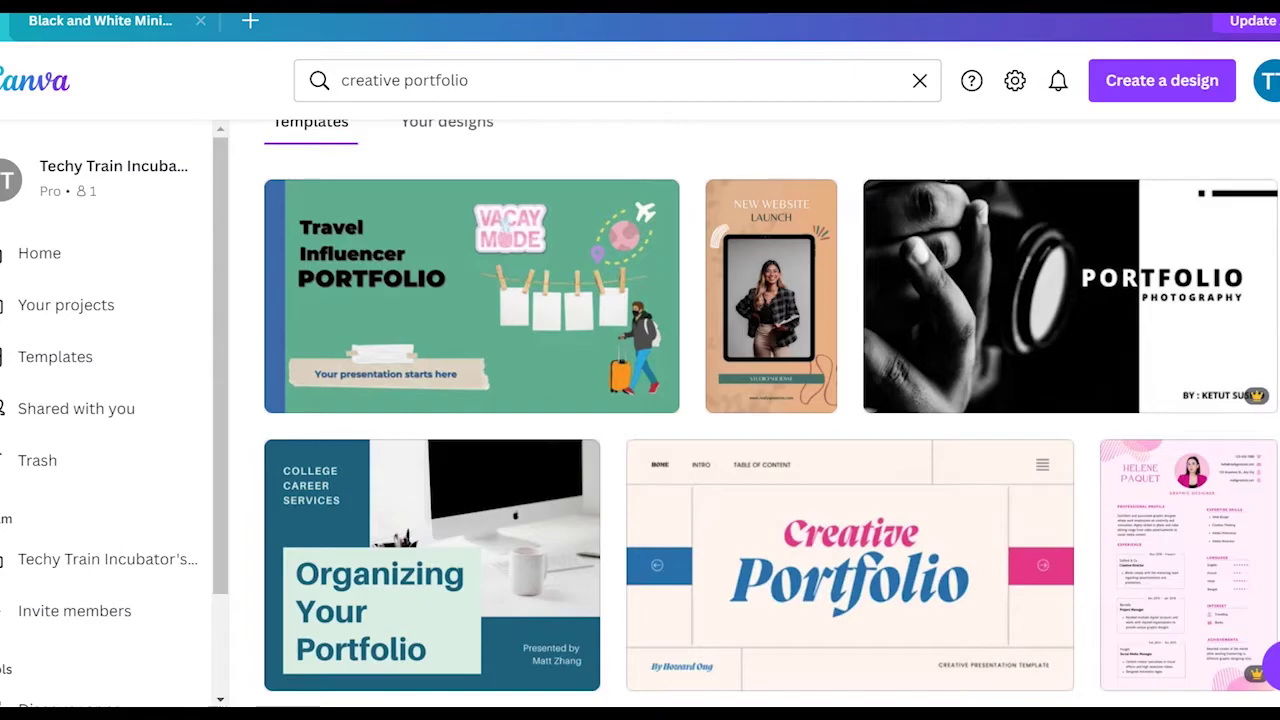
scroll(1235, 338, down, 6)
scroll(768, 413, down, 4)
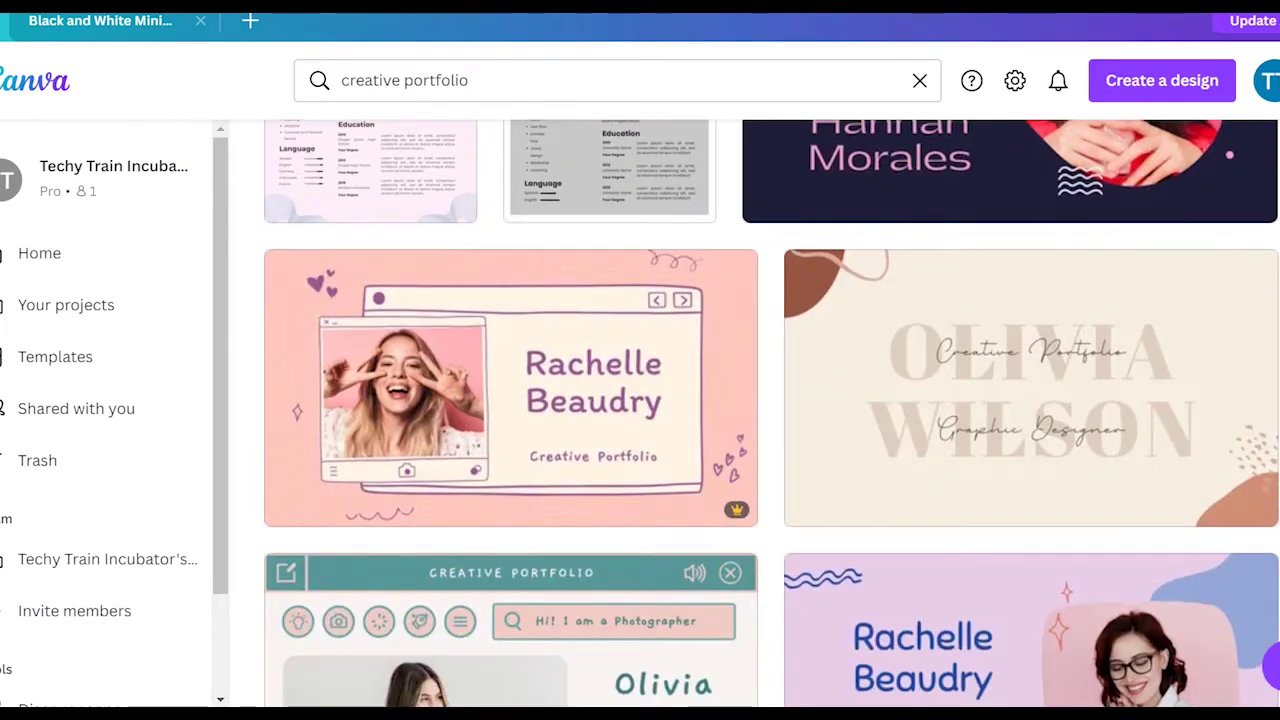
scroll(768, 413, down, 5)
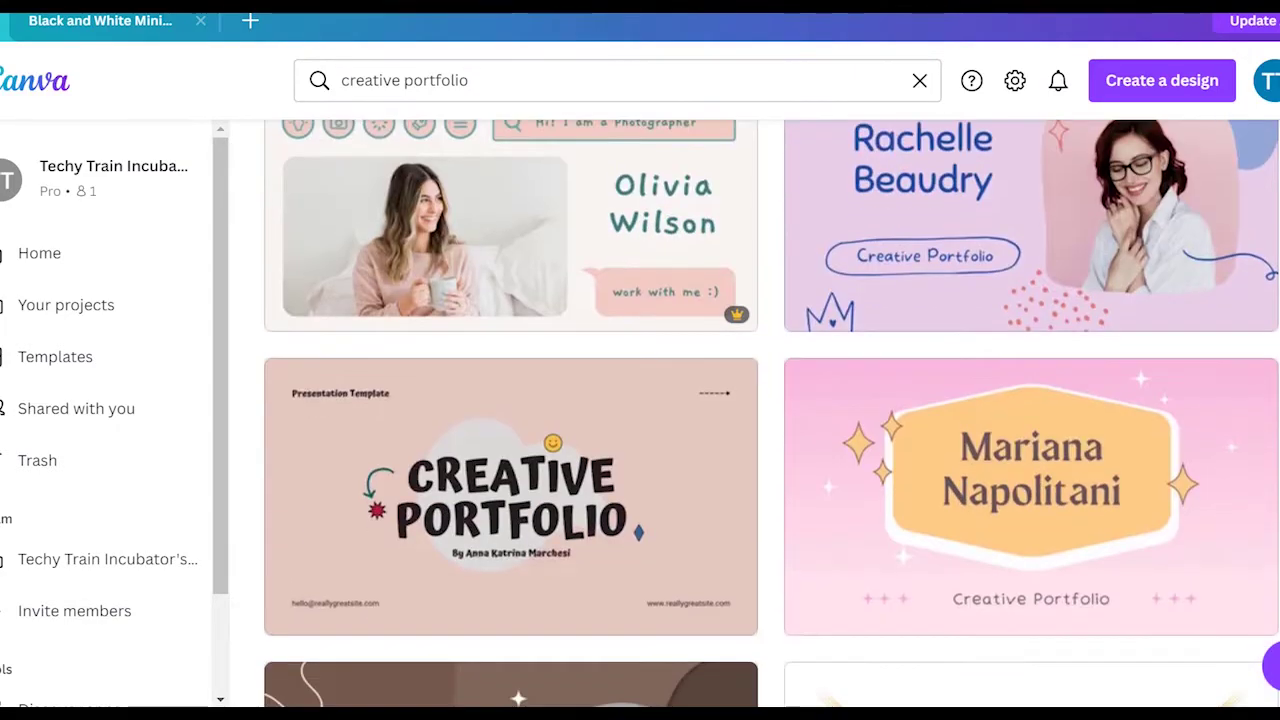
scroll(768, 413, up, 15)
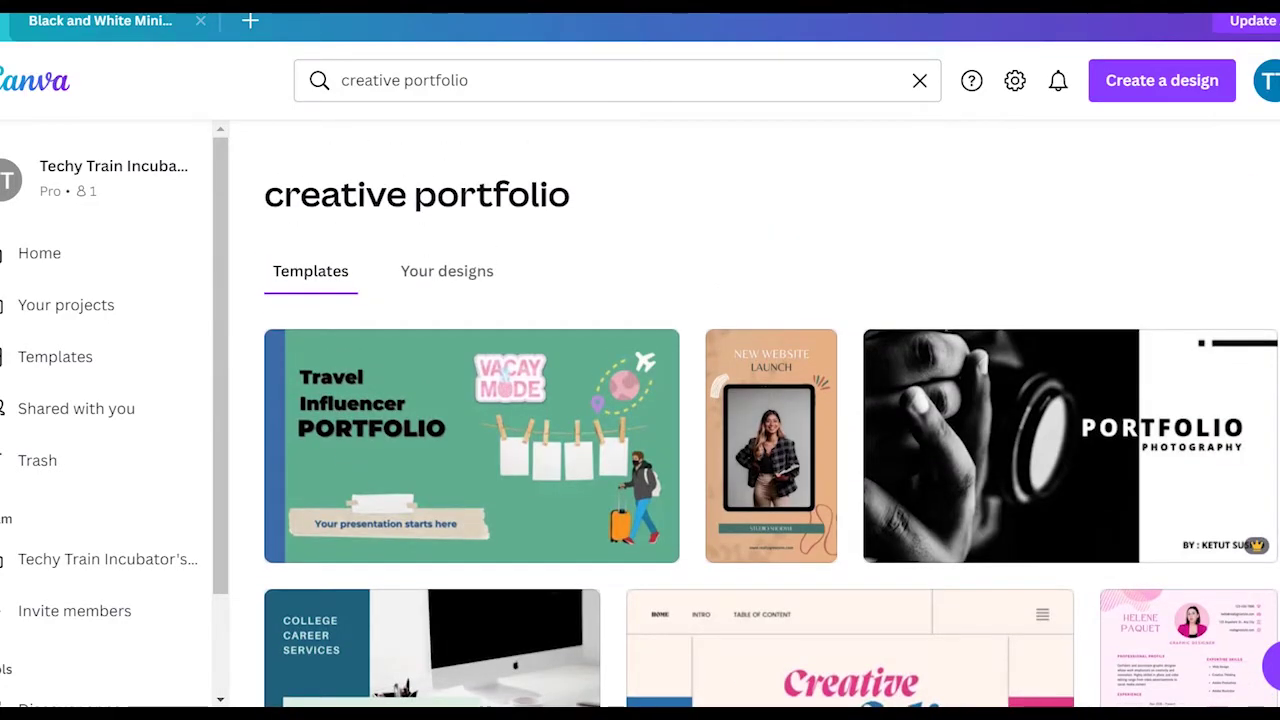
- Bring up the open Black and White Minimalist Photography Online Portfolio design and look through its template pages
click(97, 22)
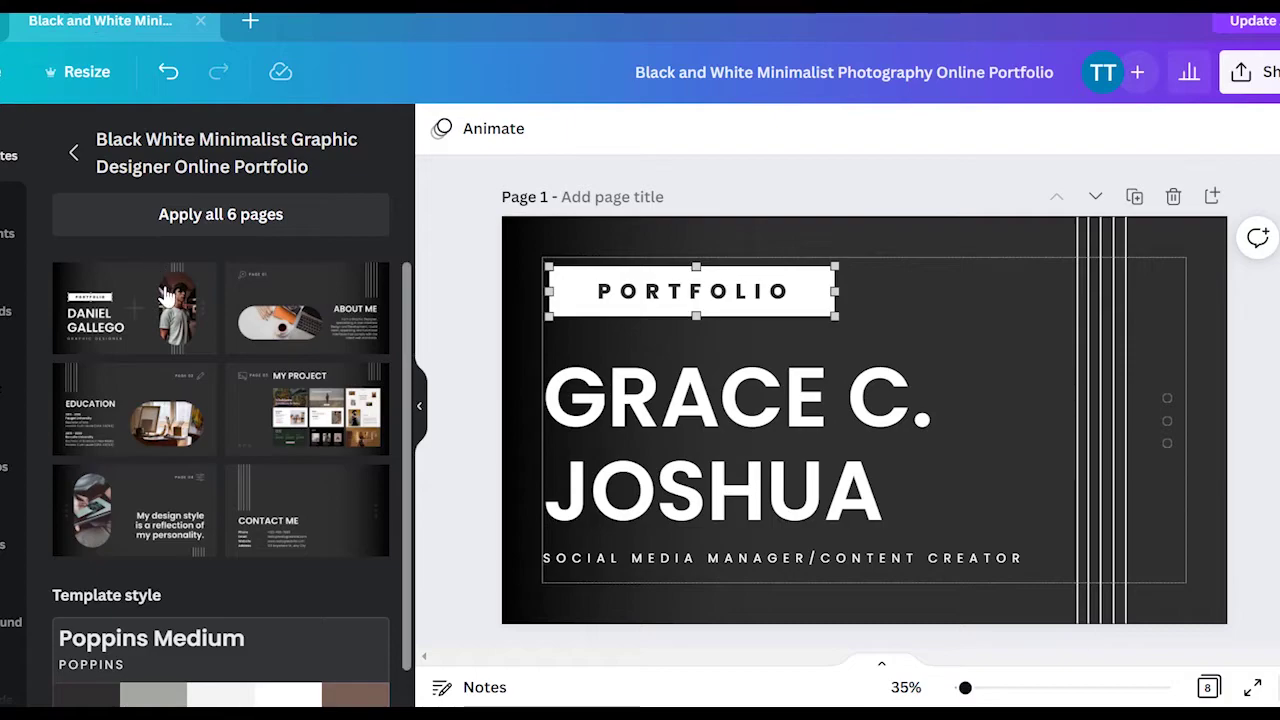
scroll(290, 443, down, 1)
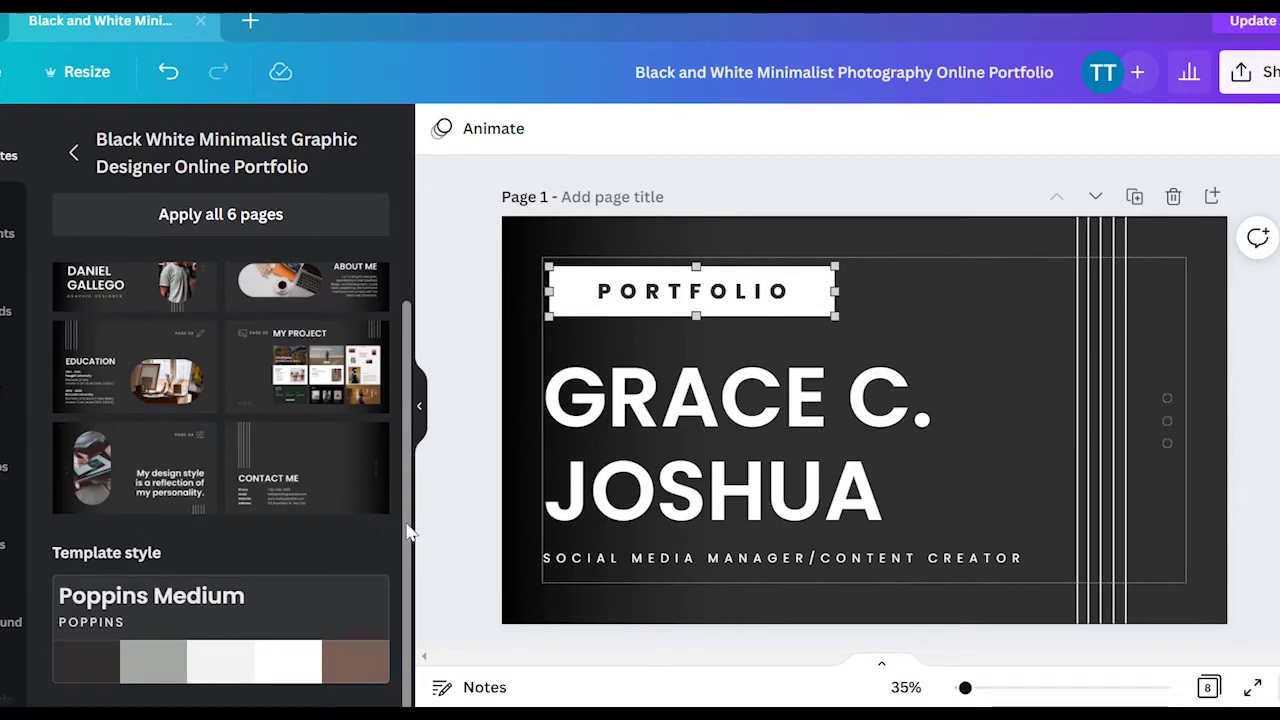
scroll(394, 446, up, 1)
- Try tan, red and turquoise as the background colour of page 1, and undo the colour changes
click(917, 231)
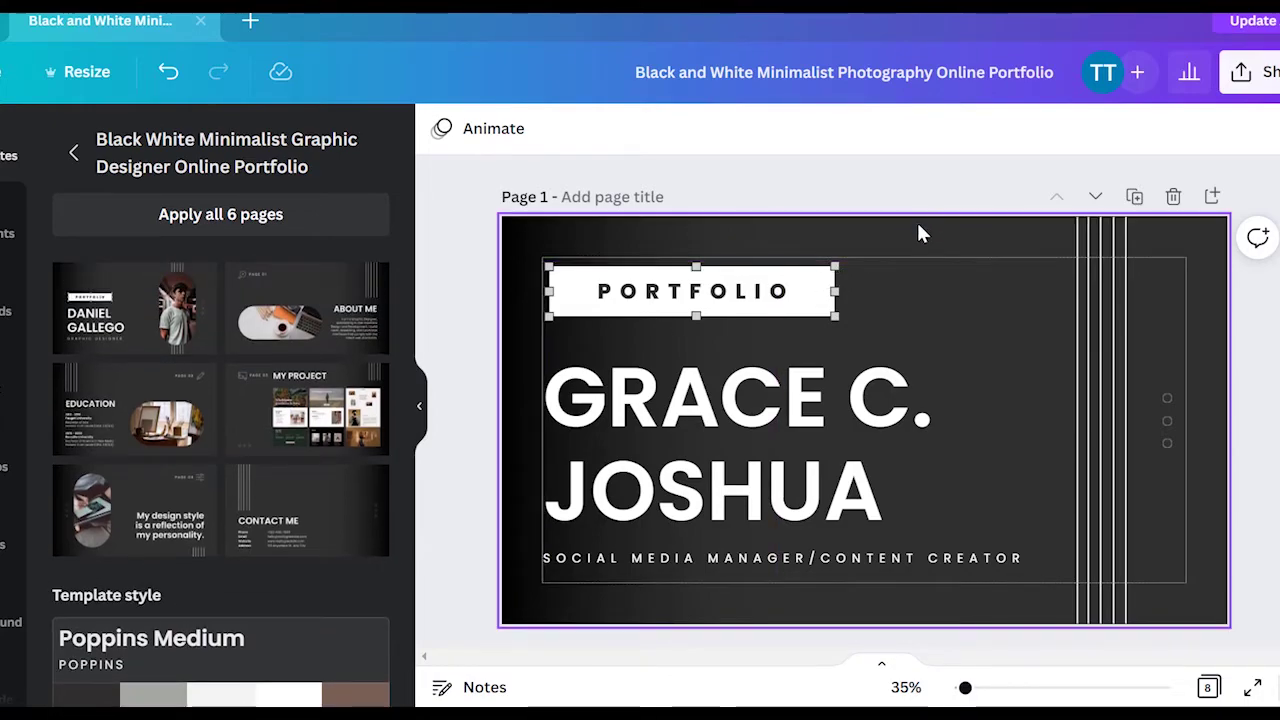
click(441, 128)
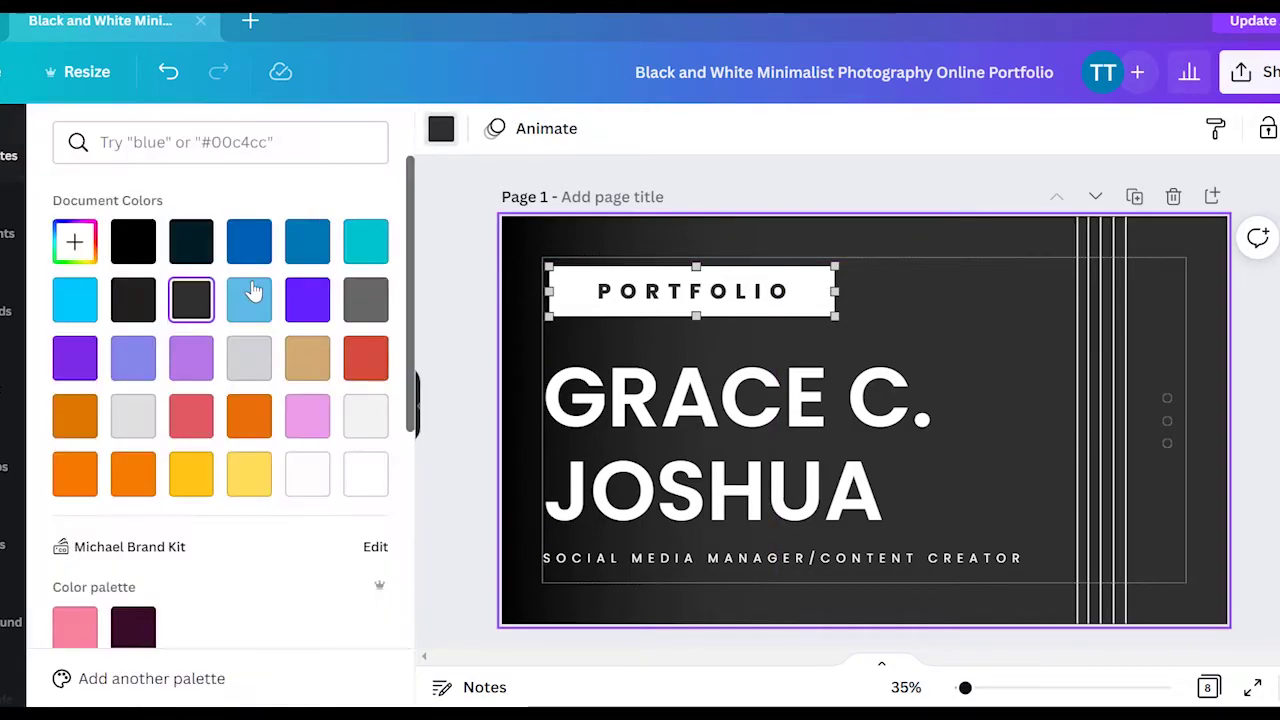
click(307, 357)
click(364, 360)
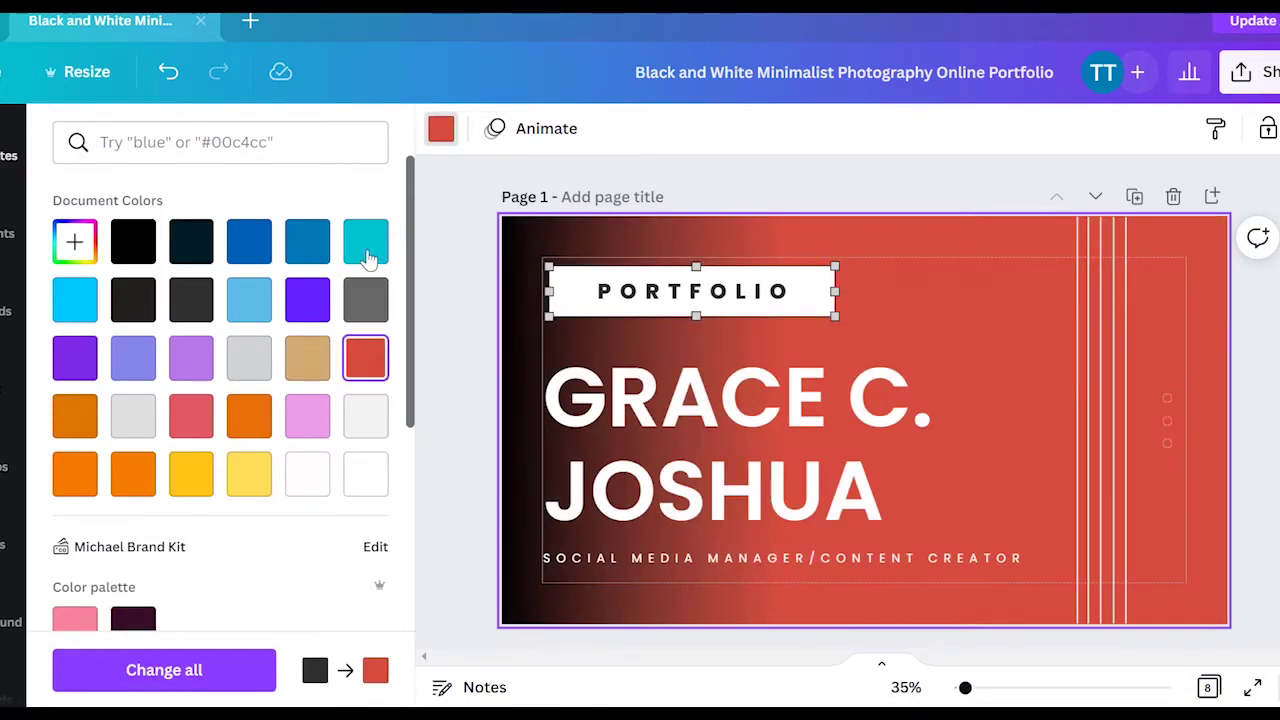
click(365, 243)
key(ctrl+z)
key(ctrl+z)
key(ctrl+z)
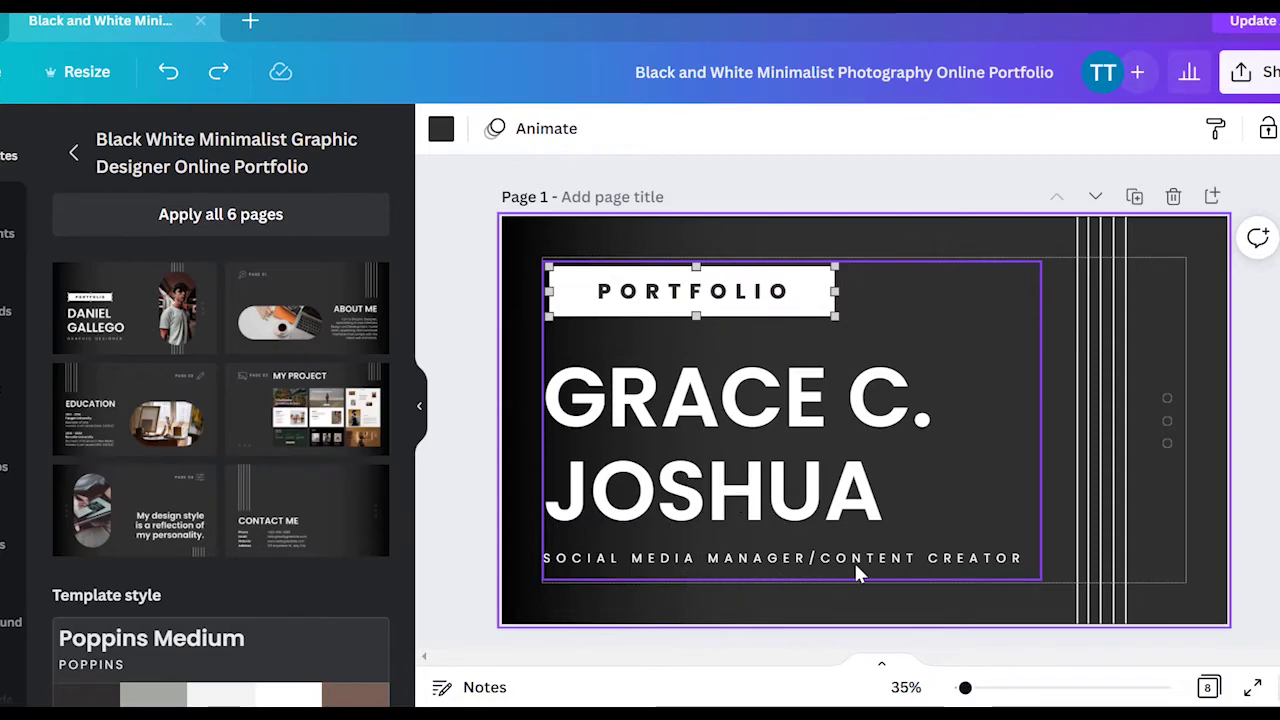
- Show the About Me page enlarged to 48% with the template side panel collapsed
scroll(795, 338, down, 3)
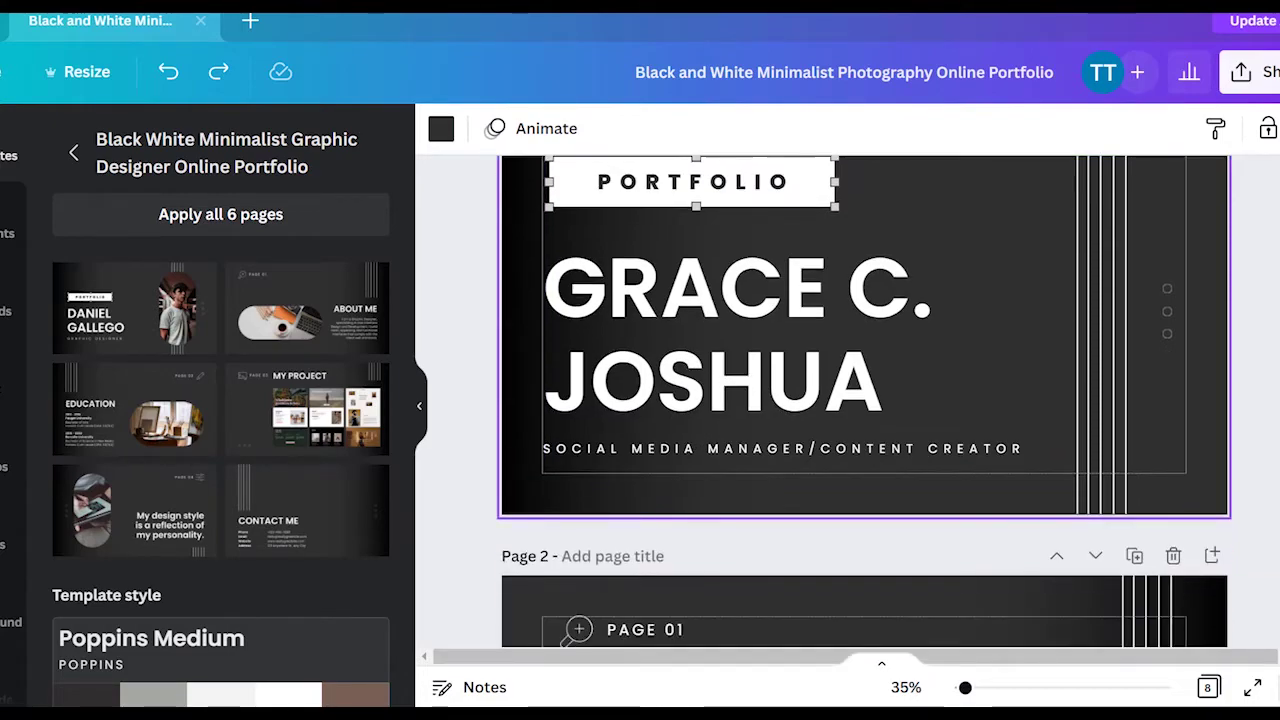
scroll(795, 338, up, 2)
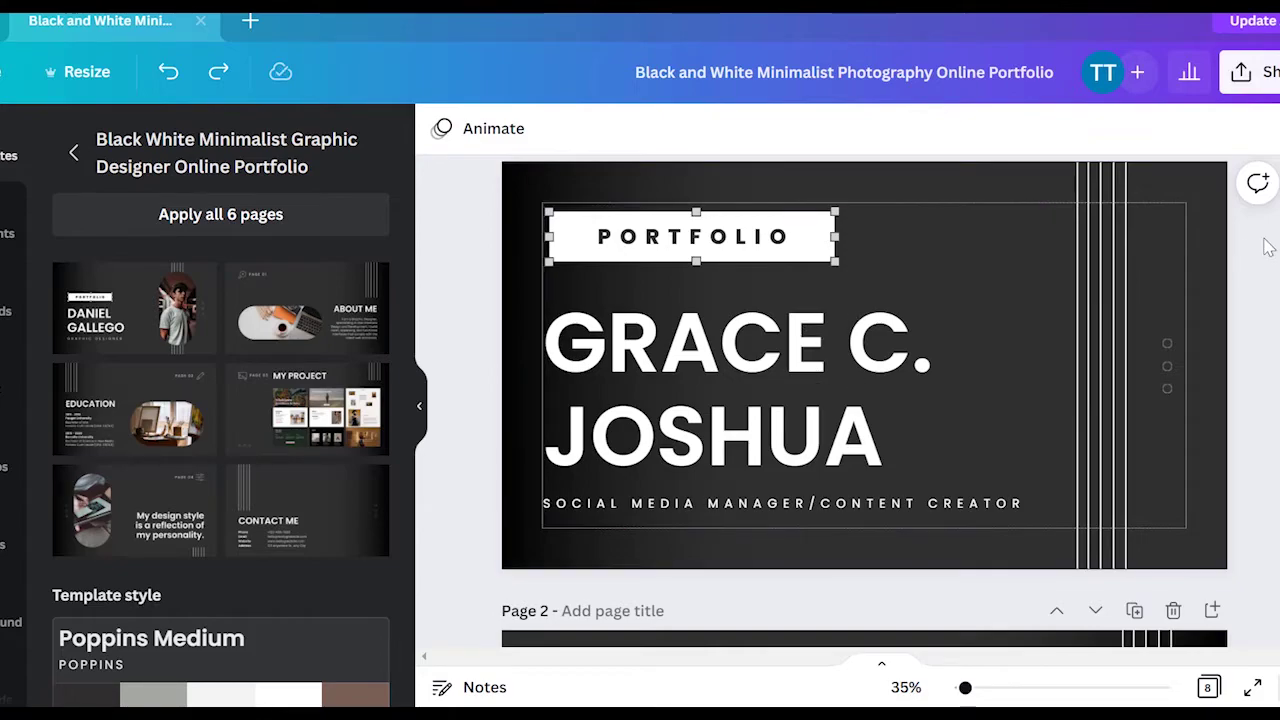
scroll(795, 338, down, 5)
scroll(640, 372, down, 1)
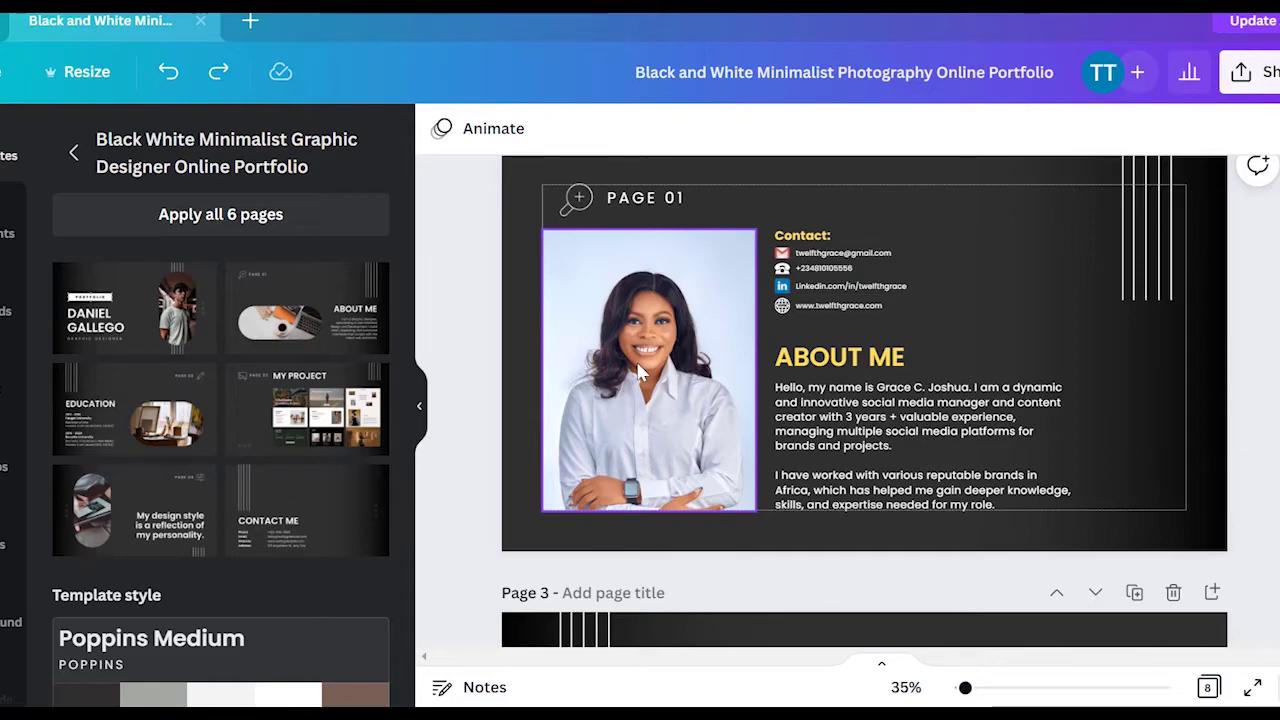
drag(965, 688, 966, 688)
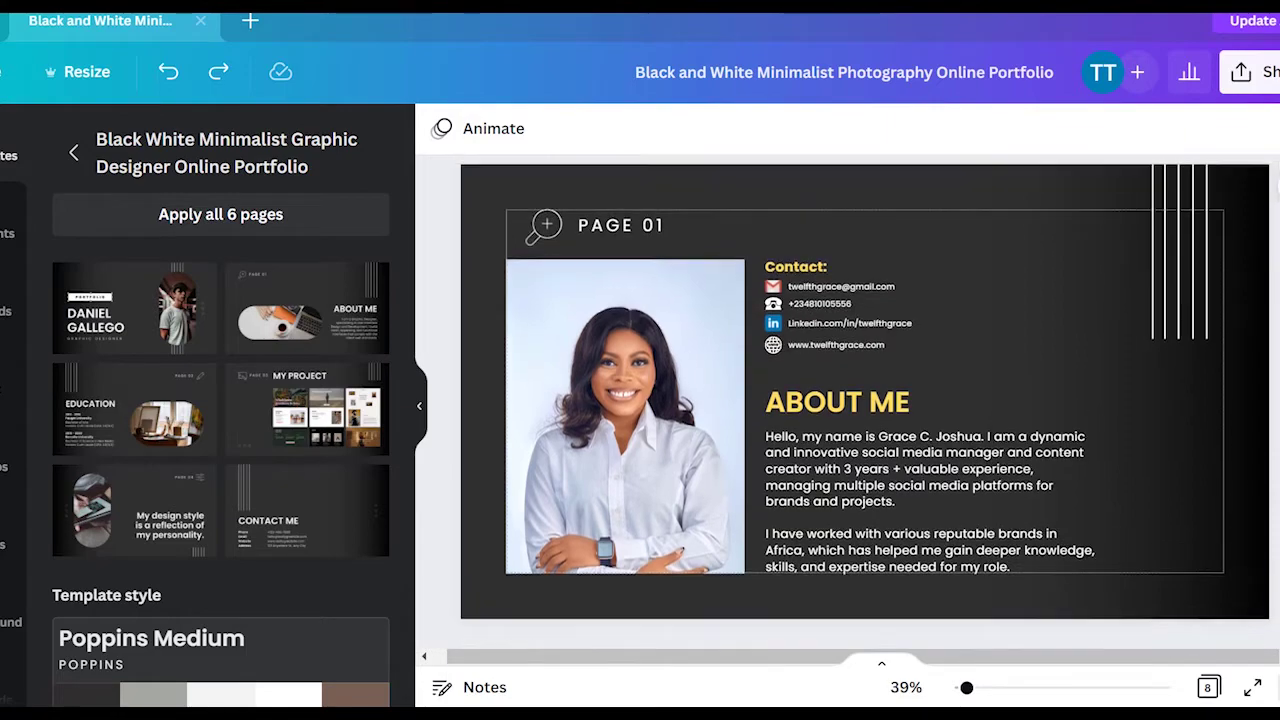
click(416, 415)
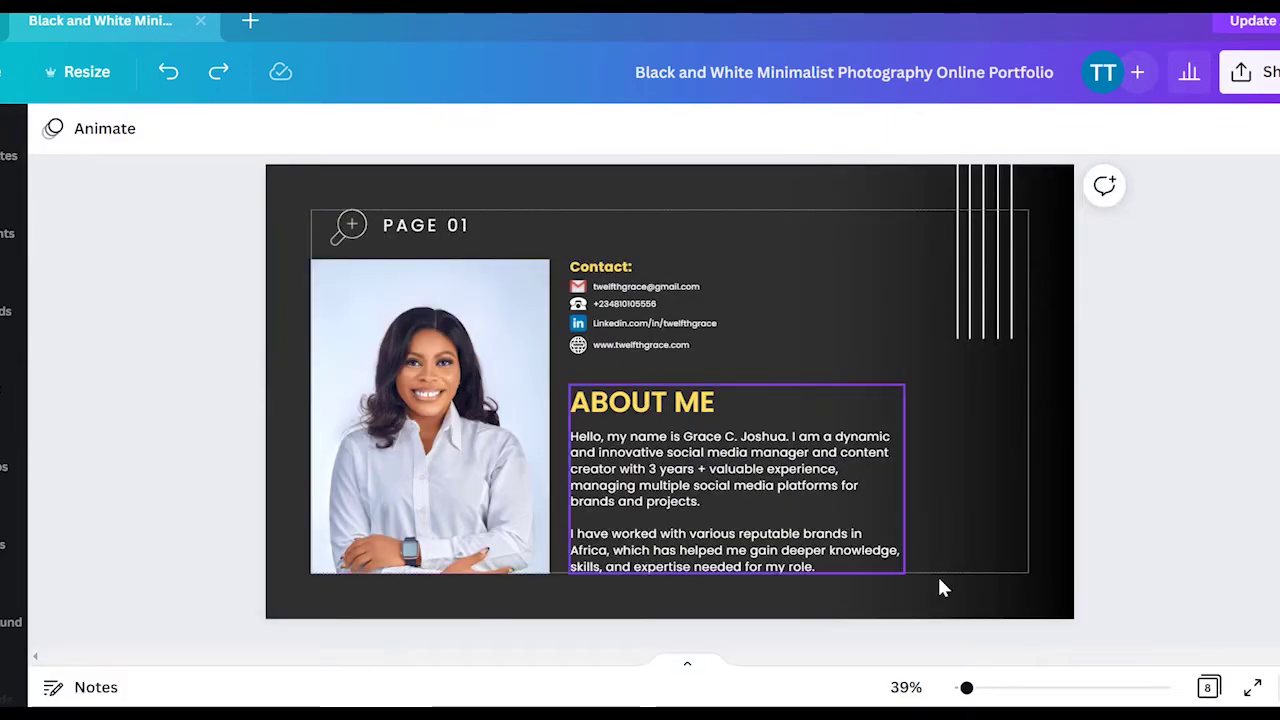
drag(966, 688, 971, 688)
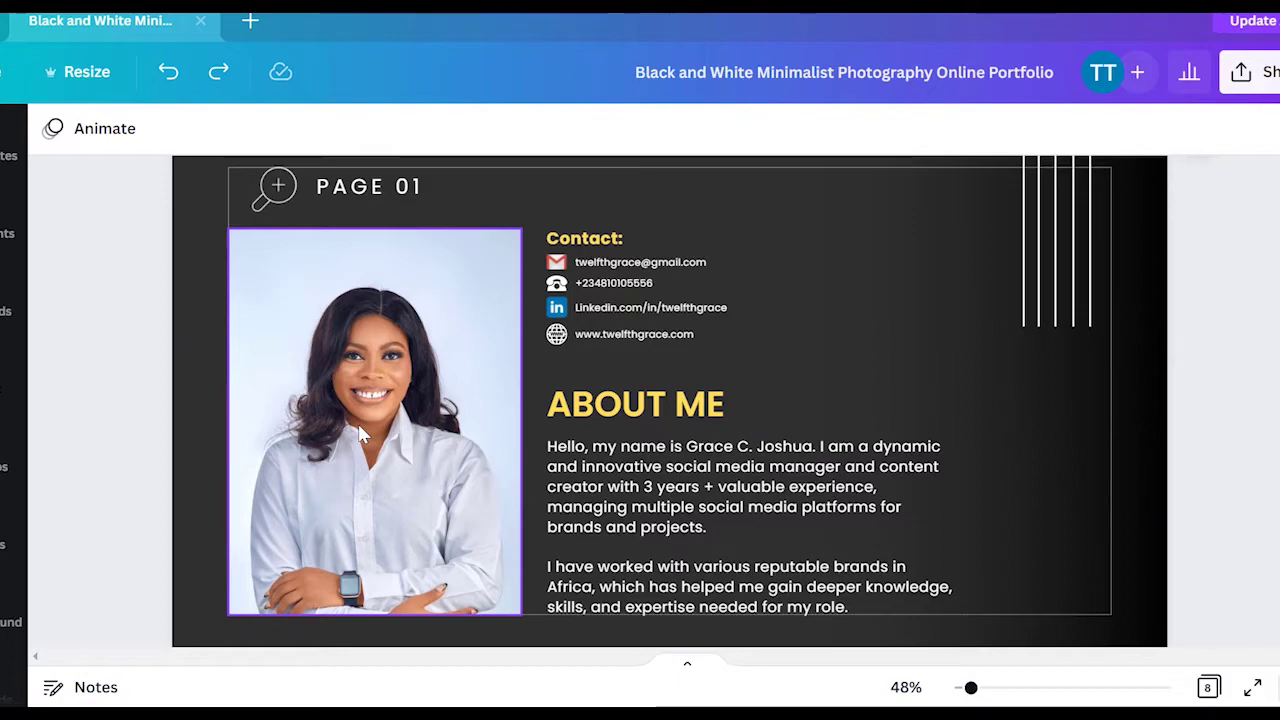
- Compare the About Me page with the portfolio outline in Word and with the original template pages in Canva
click(603, 250)
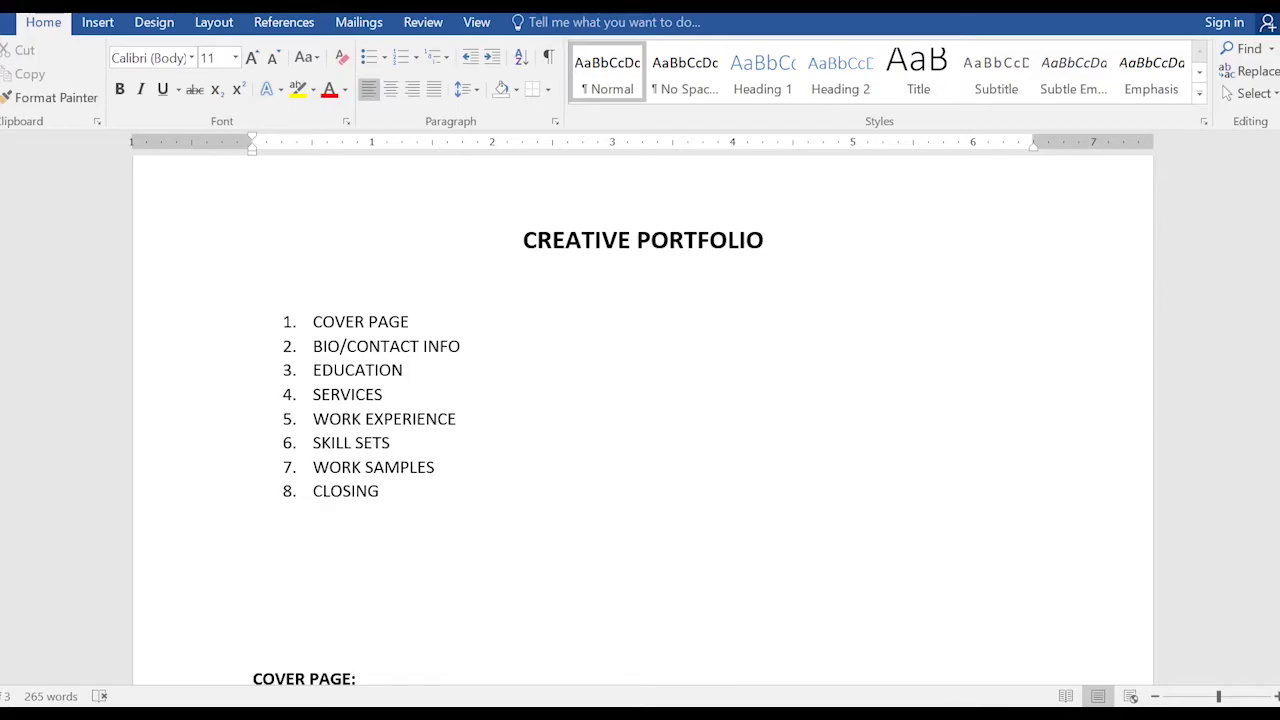
scroll(654, 663, down, 12)
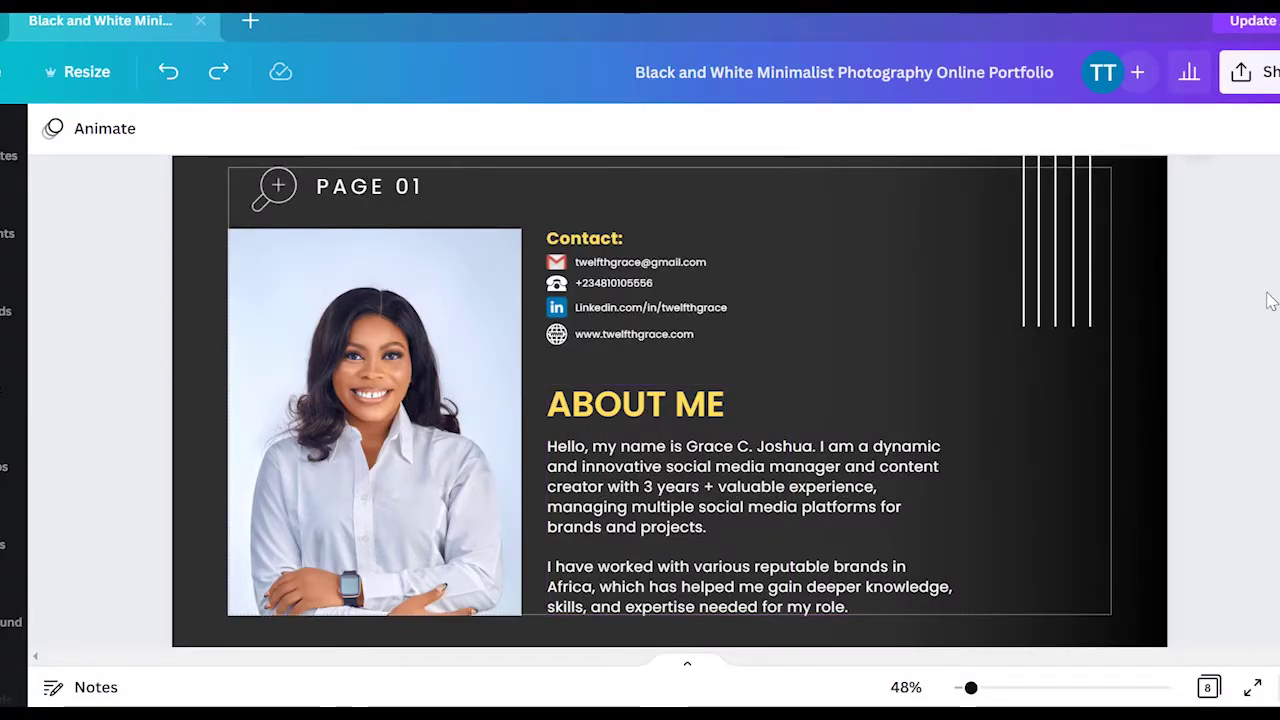
scroll(610, 490, down, 1)
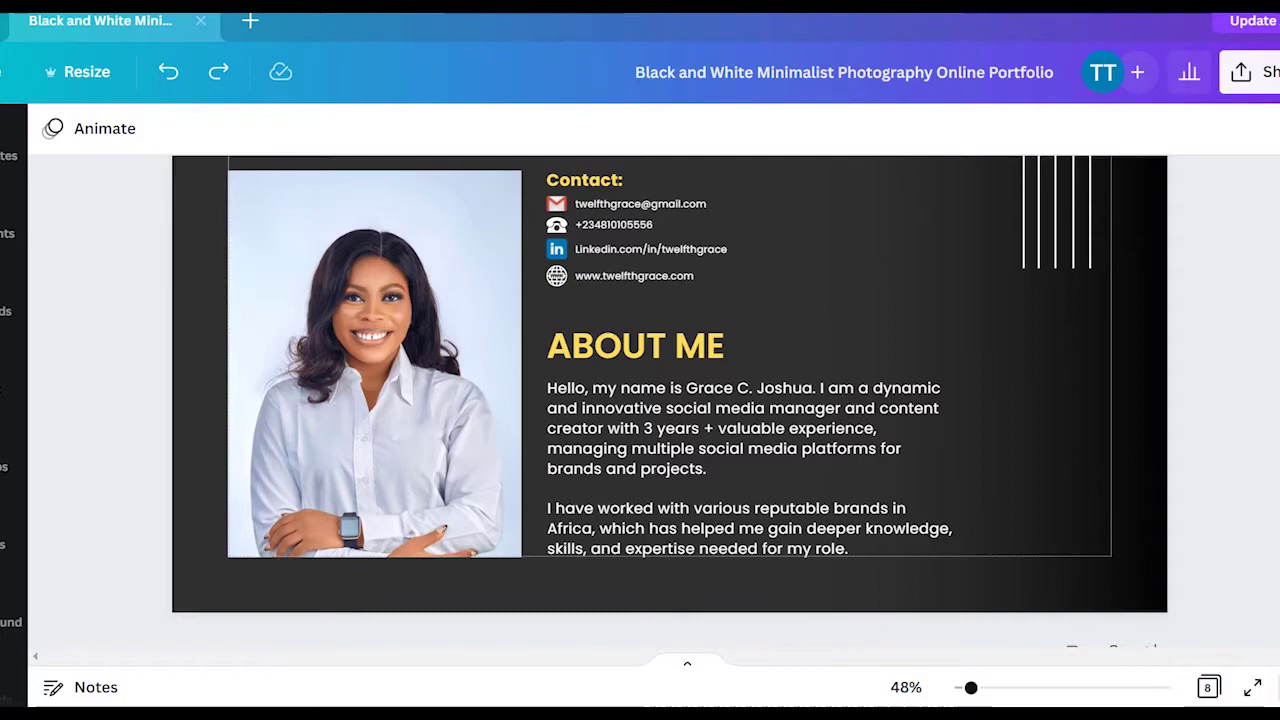
scroll(700, 400, up, 2)
scroll(615, 426, down, 1)
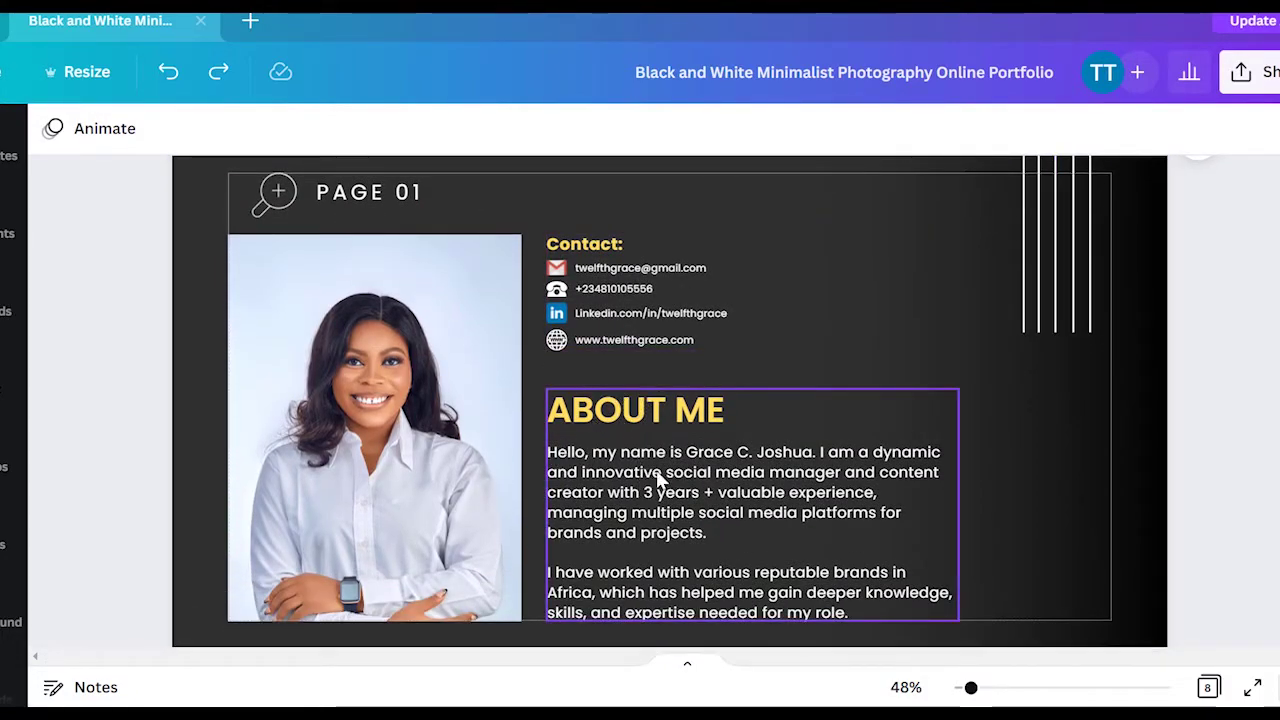
click(8, 155)
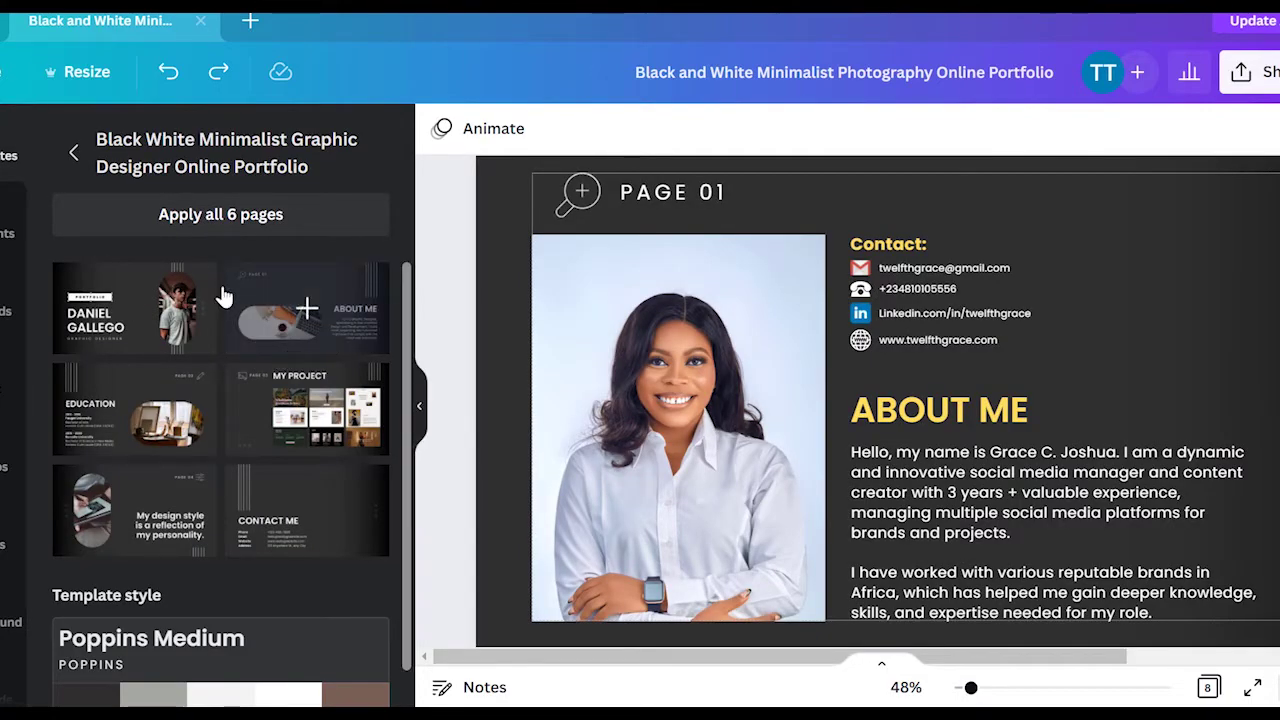
click(417, 410)
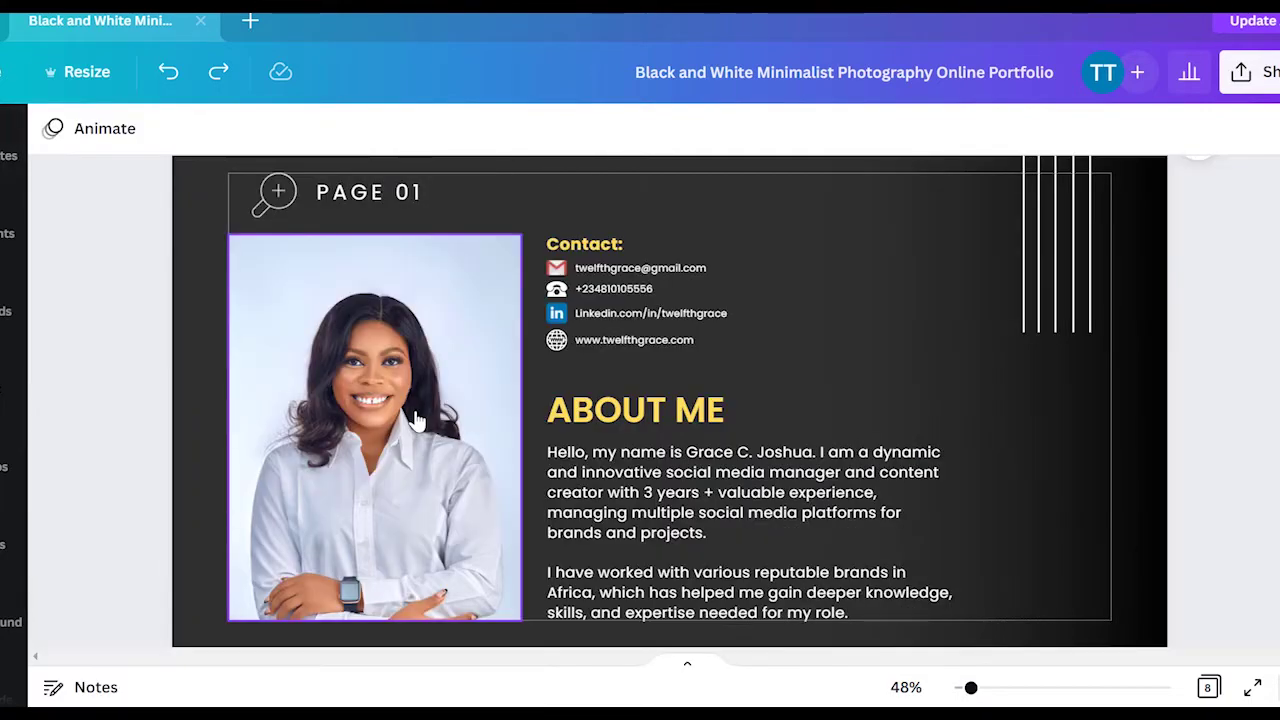
- Try deleting the portrait photo from the About Me page, and undo the deletion
click(482, 388)
key(Delete)
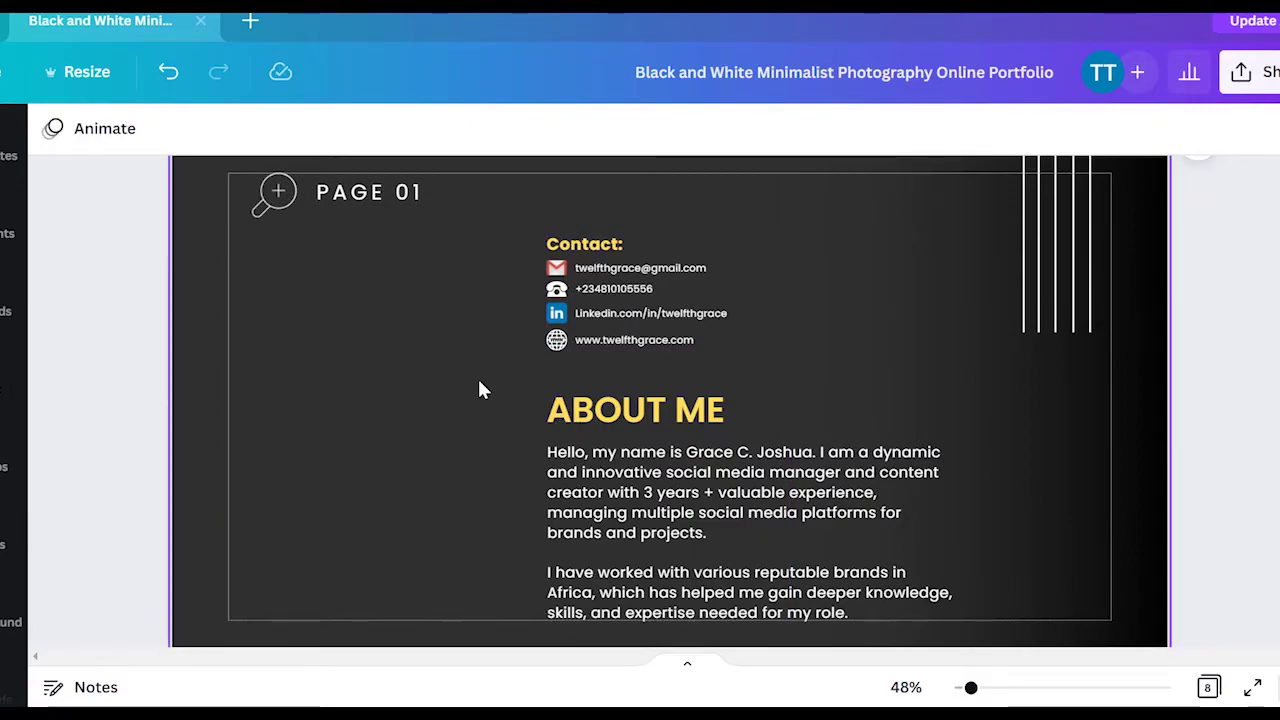
key(ctrl+z)
- Try removing the LinkedIn text from the contact details on the About Me page, and undo the removal
click(651, 314)
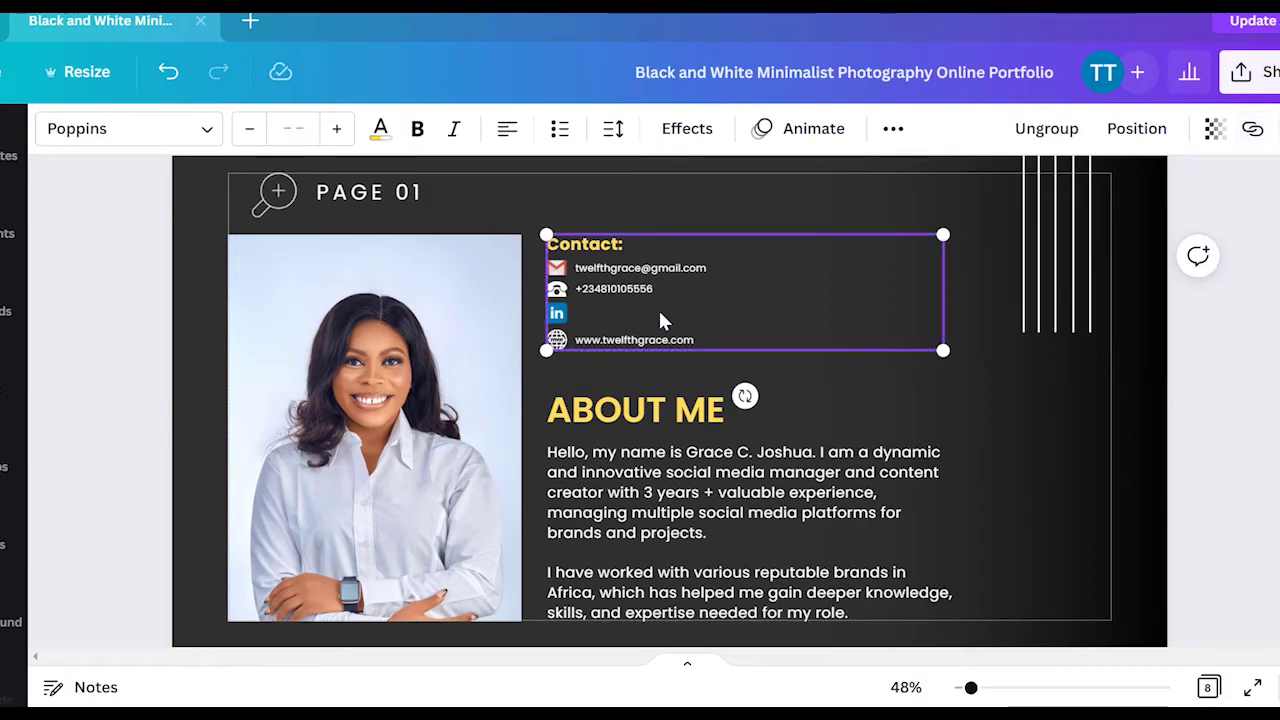
key(ctrl+z)
click(1015, 429)
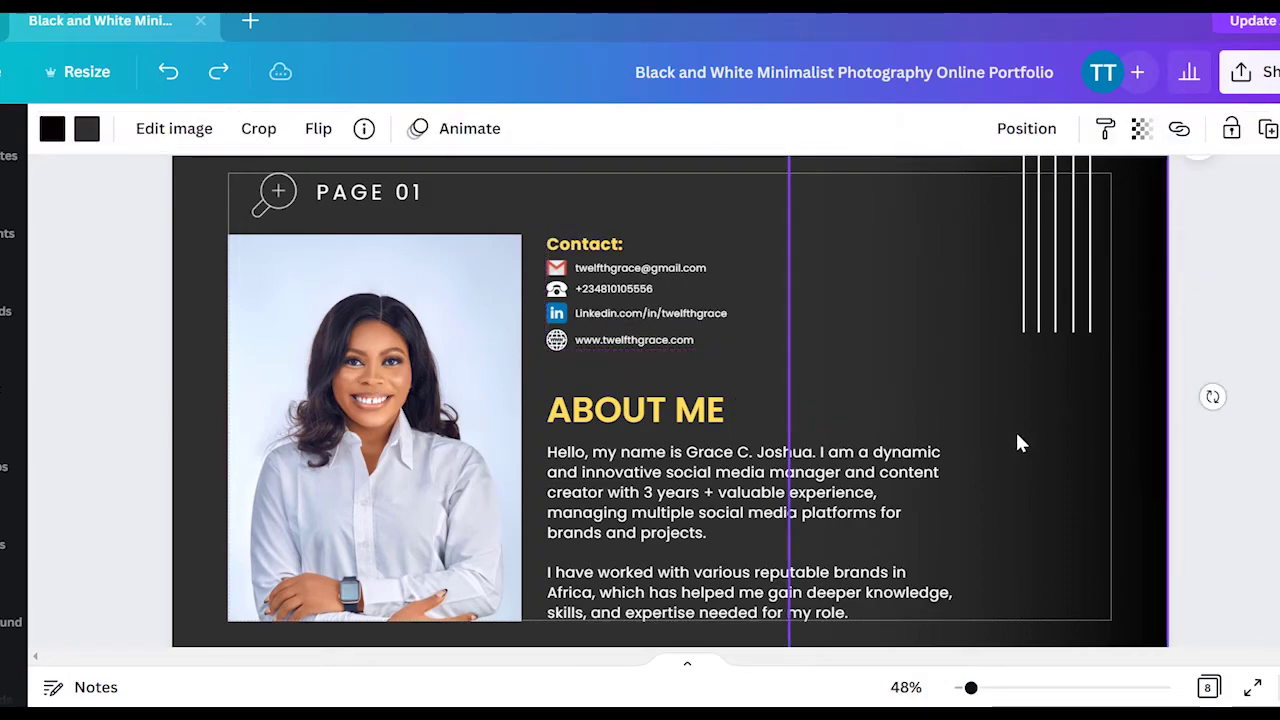
click(1090, 253)
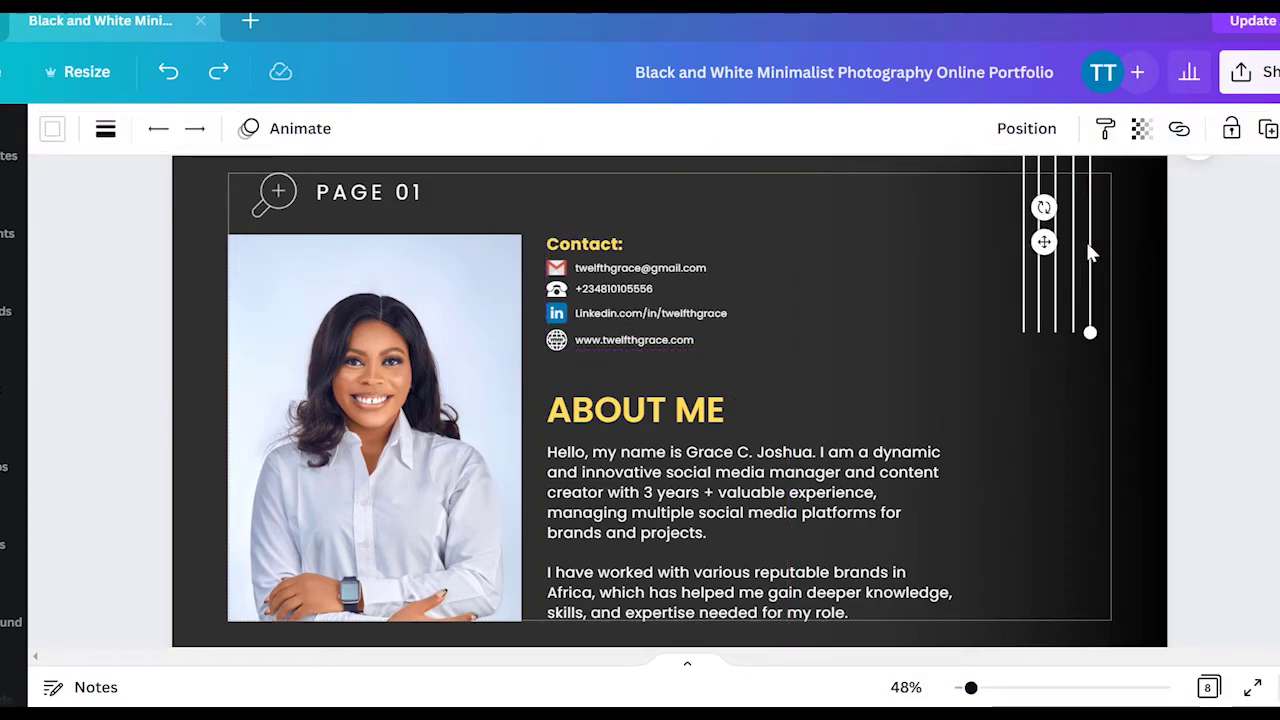
key(Escape)
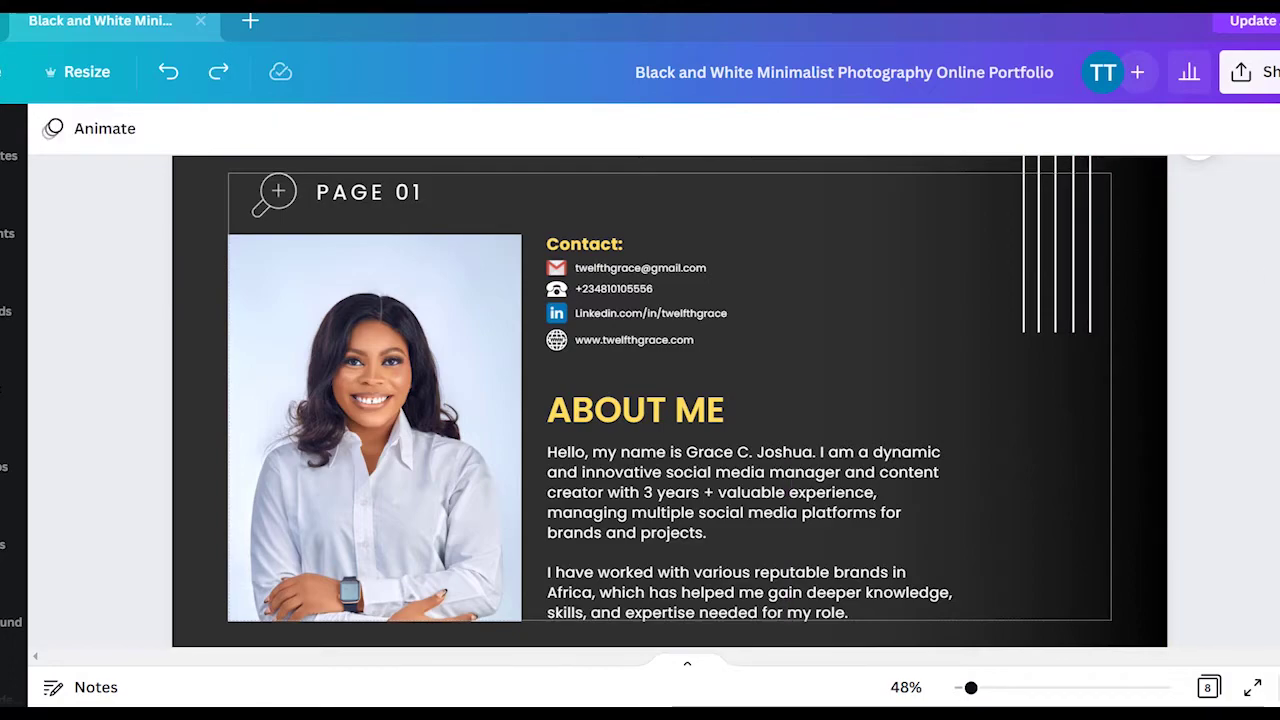
- Examine the Education, Services, Work Experience and Skill Sets pages of the portfolio
scroll(670, 400, down, 5)
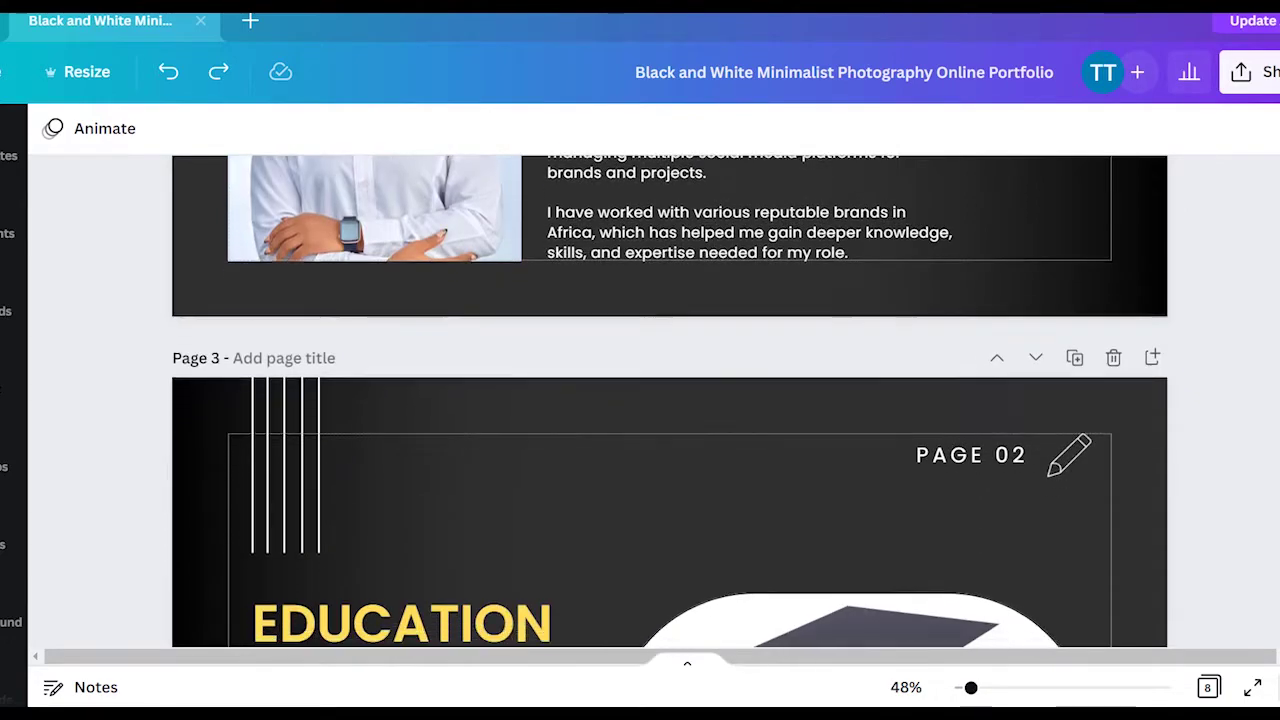
scroll(670, 400, down, 2)
scroll(670, 400, up, 1)
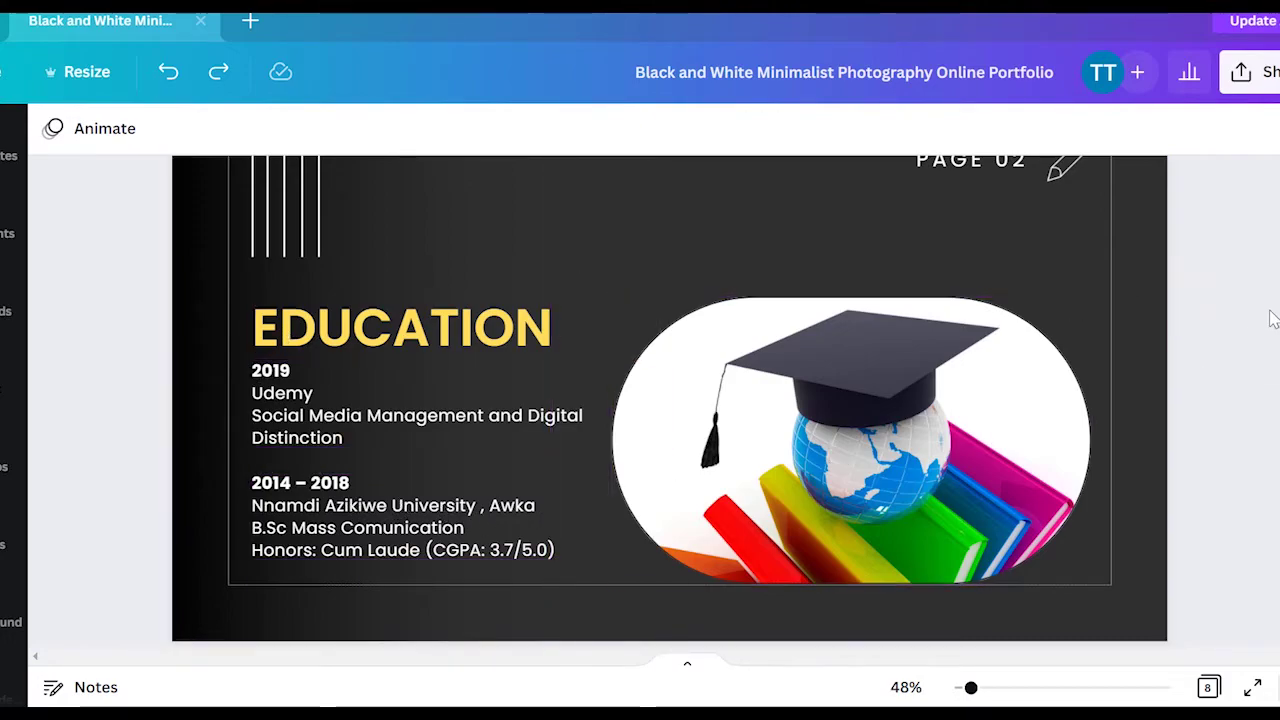
scroll(670, 400, down, 5)
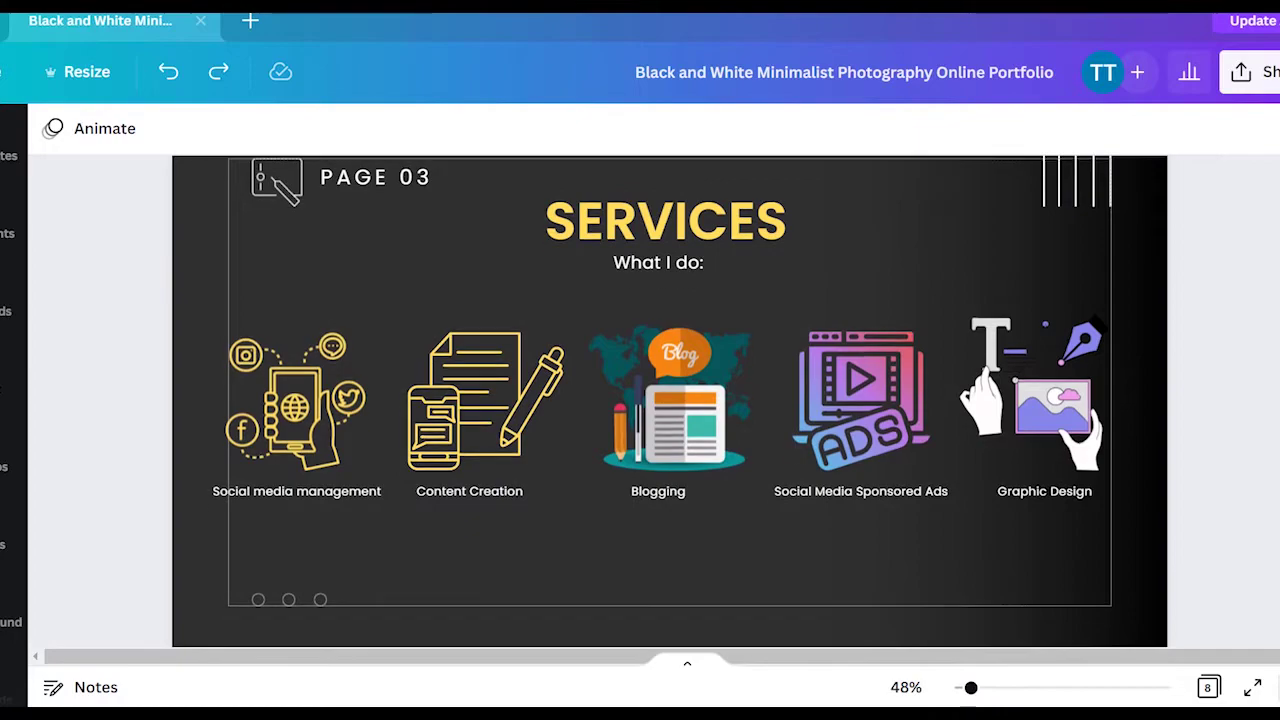
scroll(670, 400, up, 1)
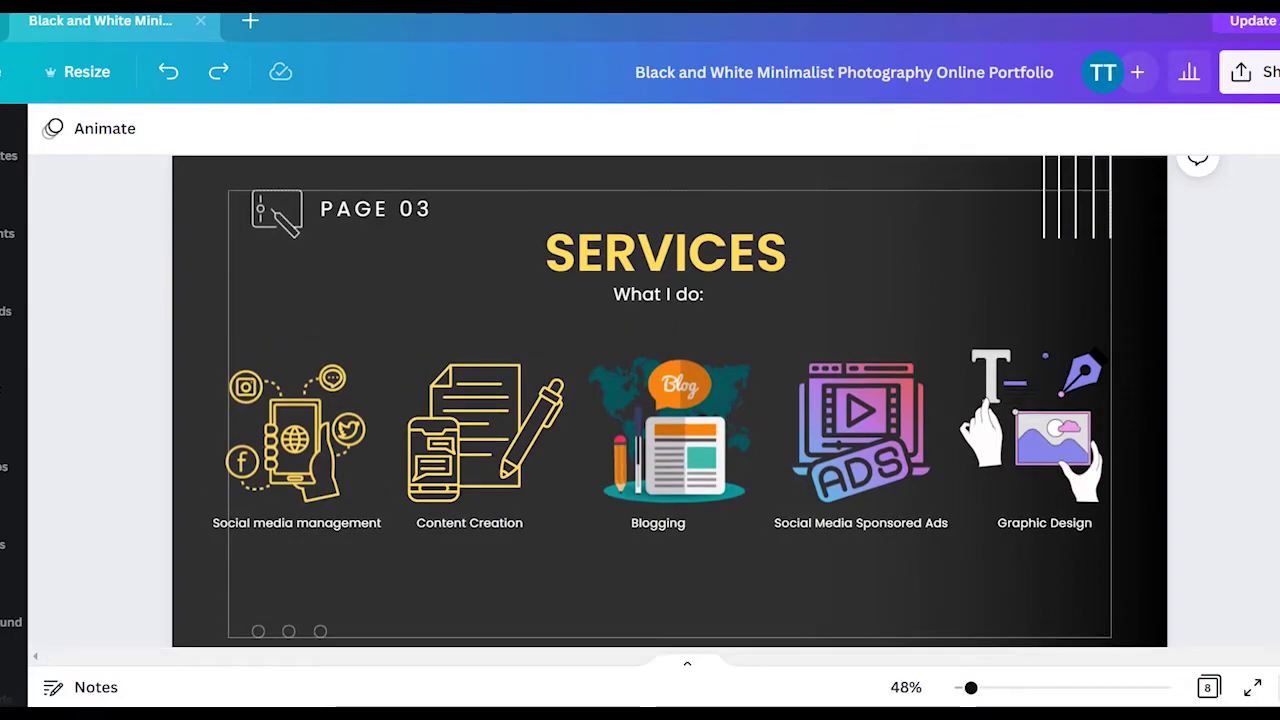
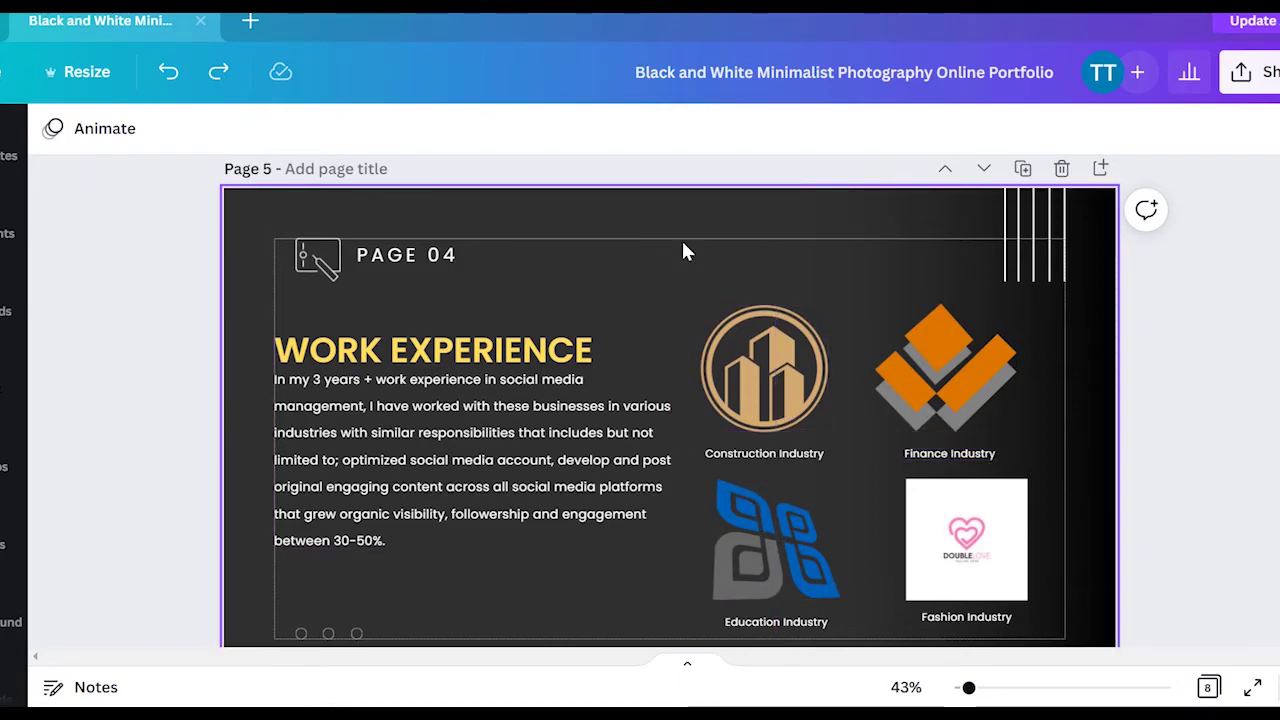
scroll(670, 400, down, 5)
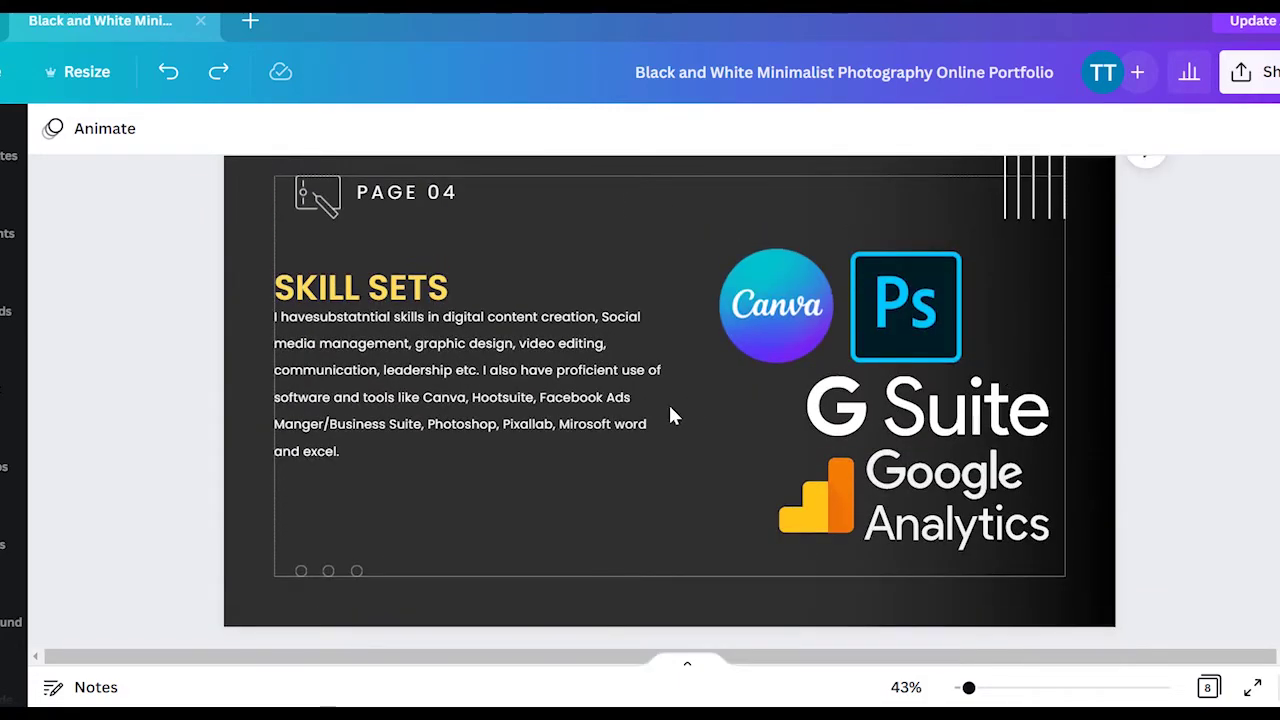
scroll(466, 390, up, 1)
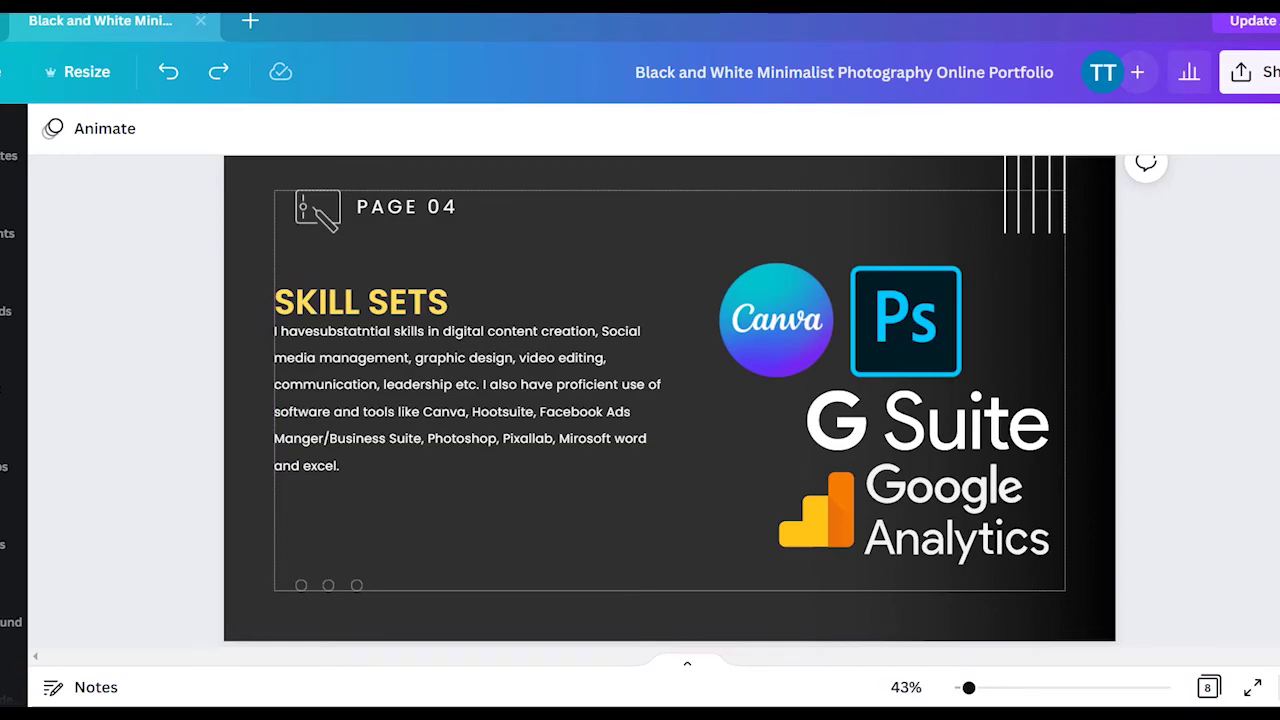
scroll(670, 400, up, 1)
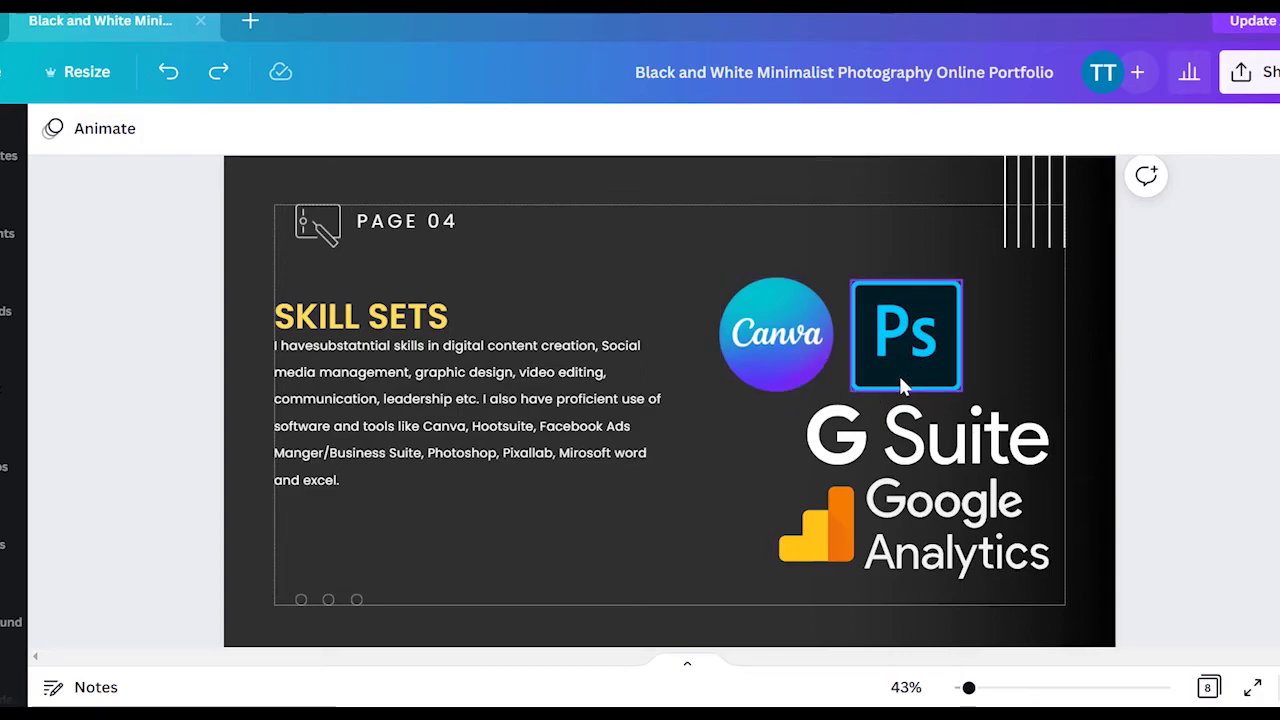
- Try resizing the Canva and Photoshop logos on the Skill Sets page
click(812, 356)
mouse_move(826, 391)
mouse_down()
mouse_move(820, 371)
mouse_move(931, 291)
mouse_move(689, 420)
mouse_move(877, 396)
mouse_move(819, 367)
mouse_up()
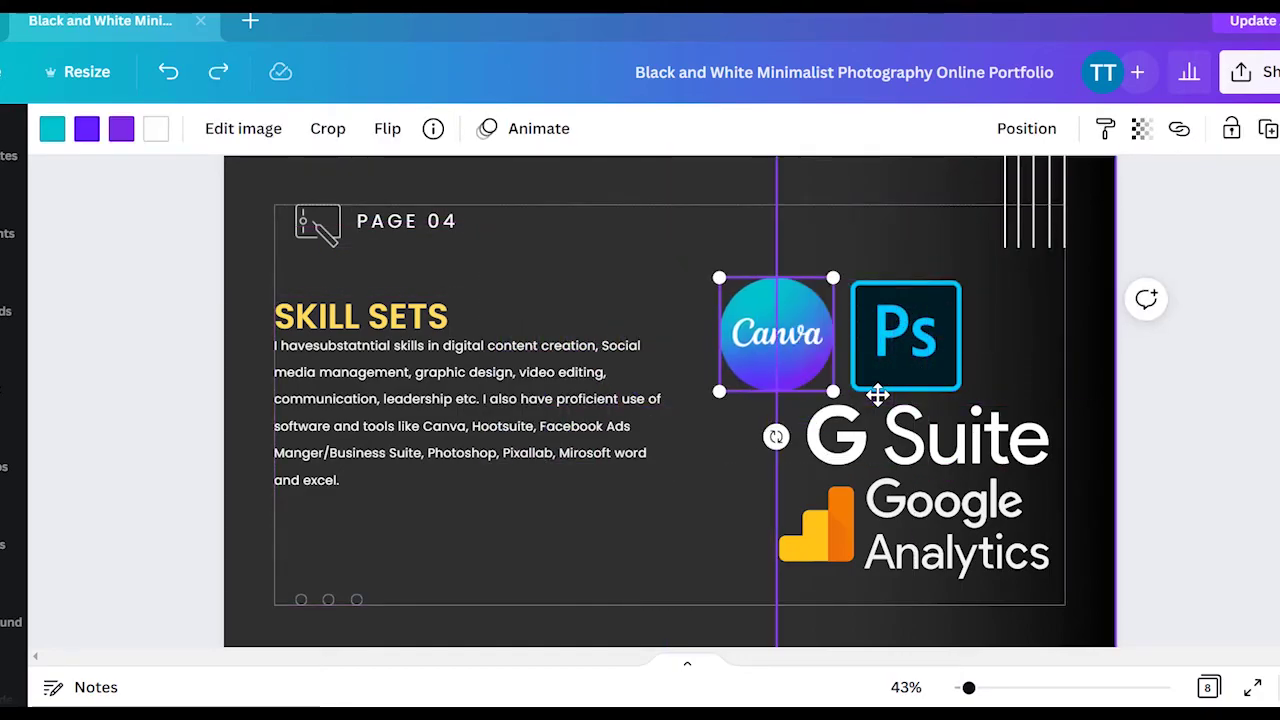
click(955, 370)
drag(950, 380, 915, 370)
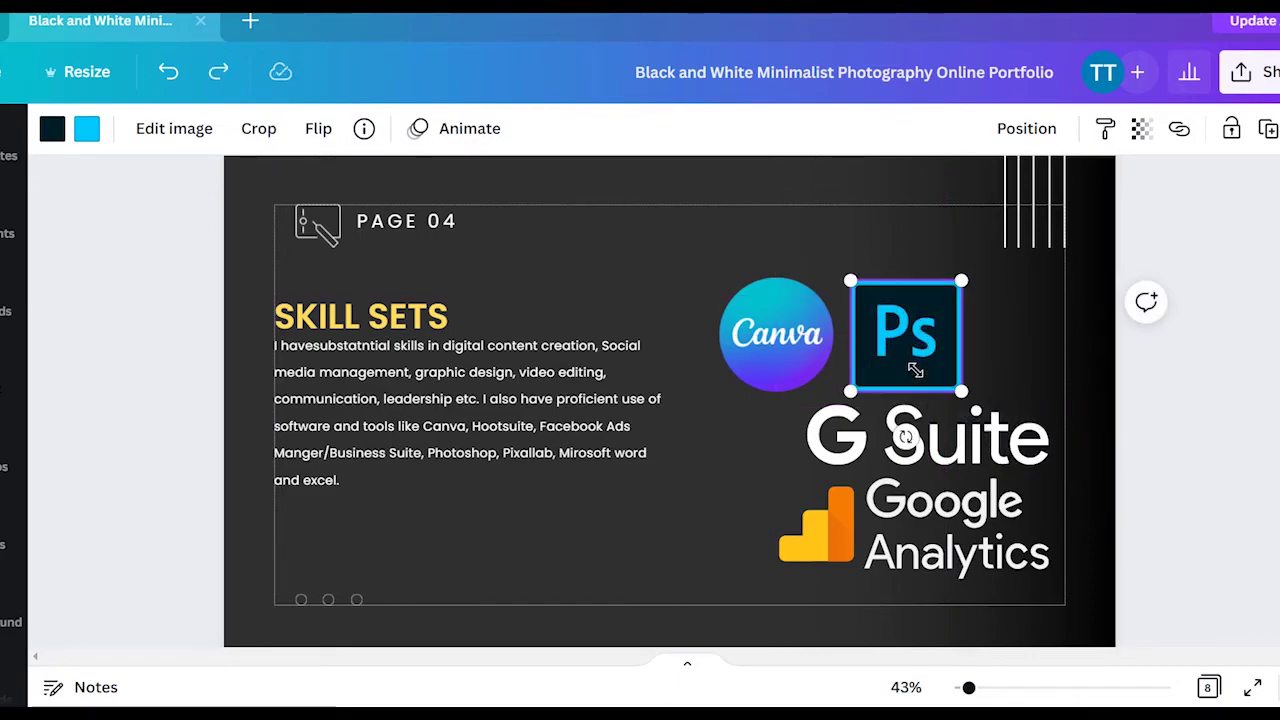
click(737, 450)
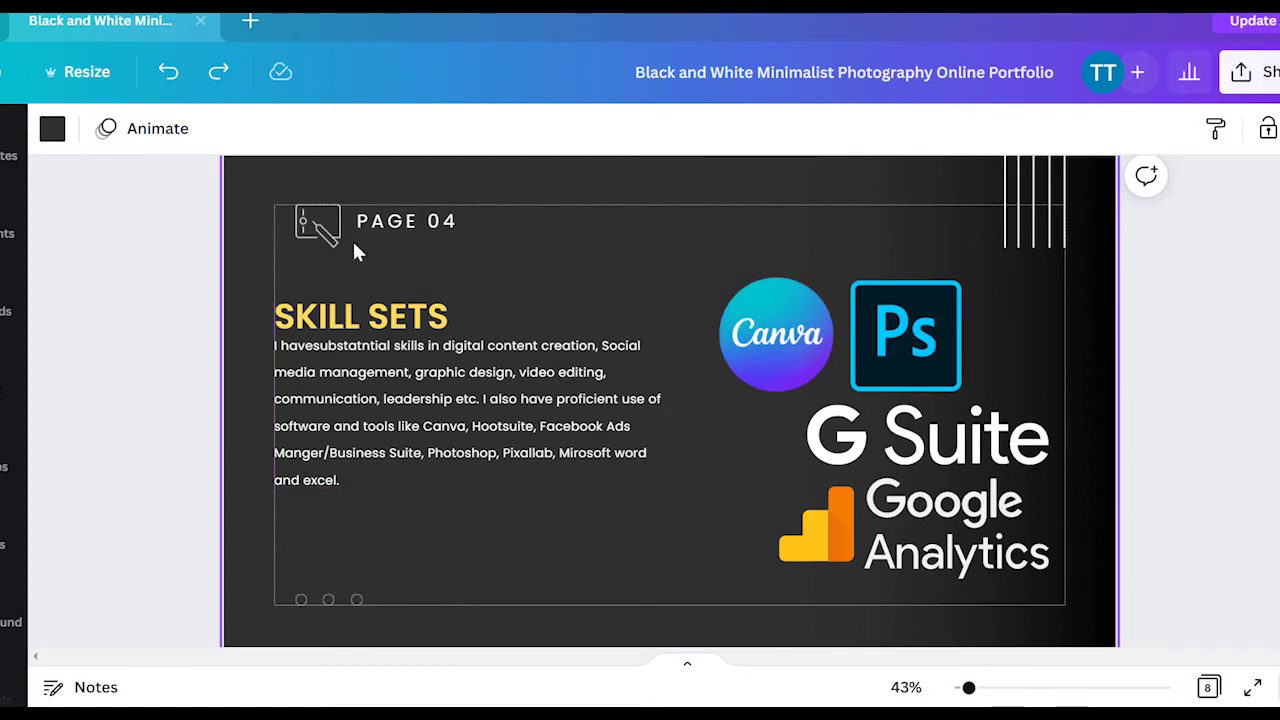
- Try moving the Skill Sets heading and paragraph group, and undo the move
click(546, 388)
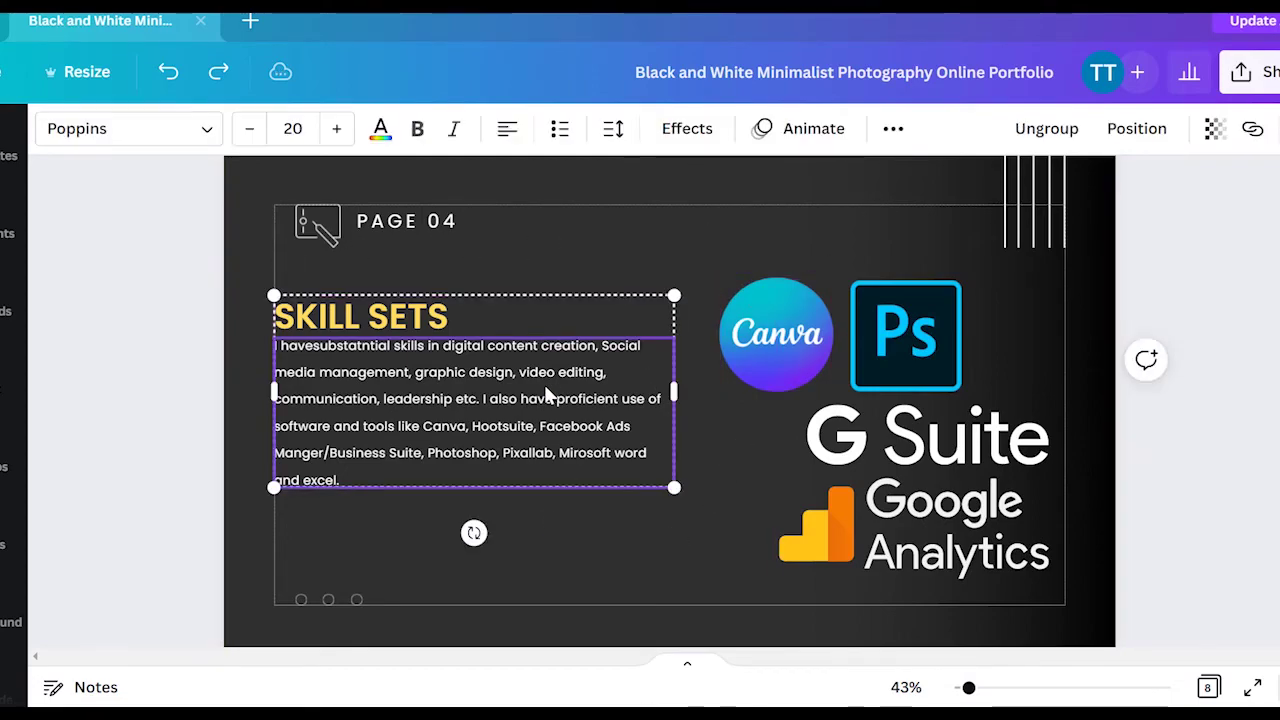
drag(546, 388, 775, 241)
key(ctrl+z)
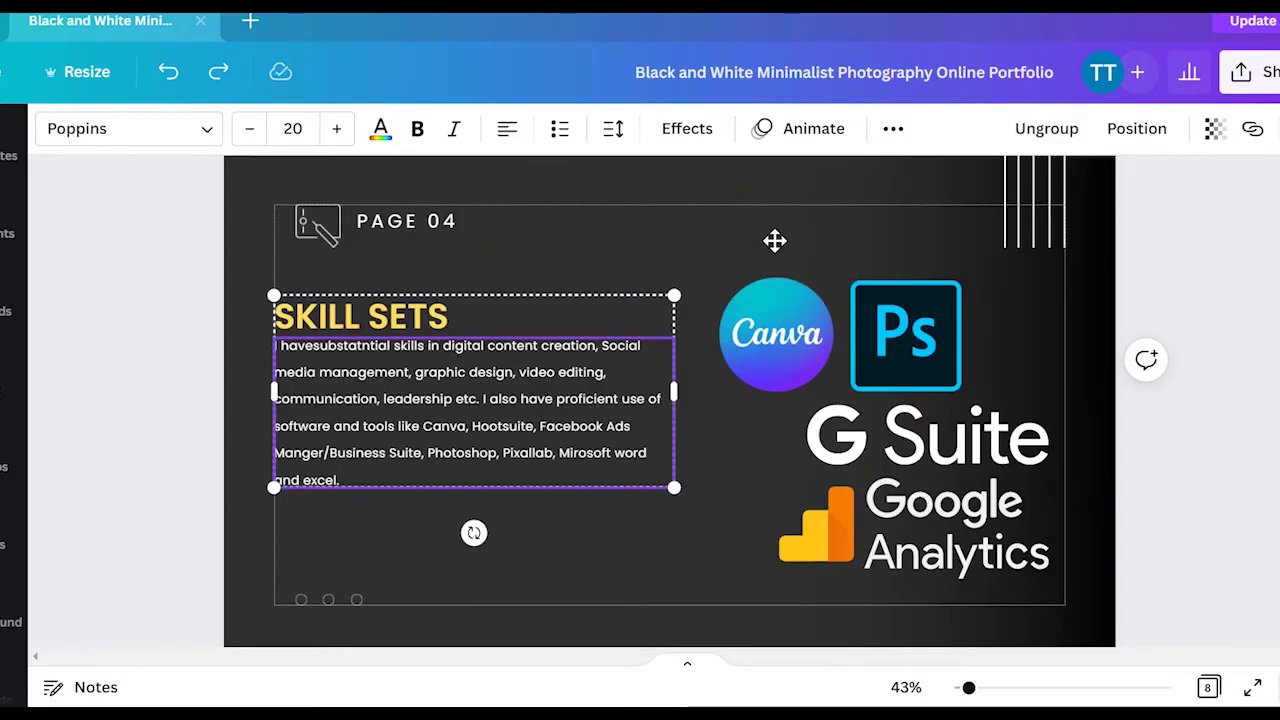
click(680, 207)
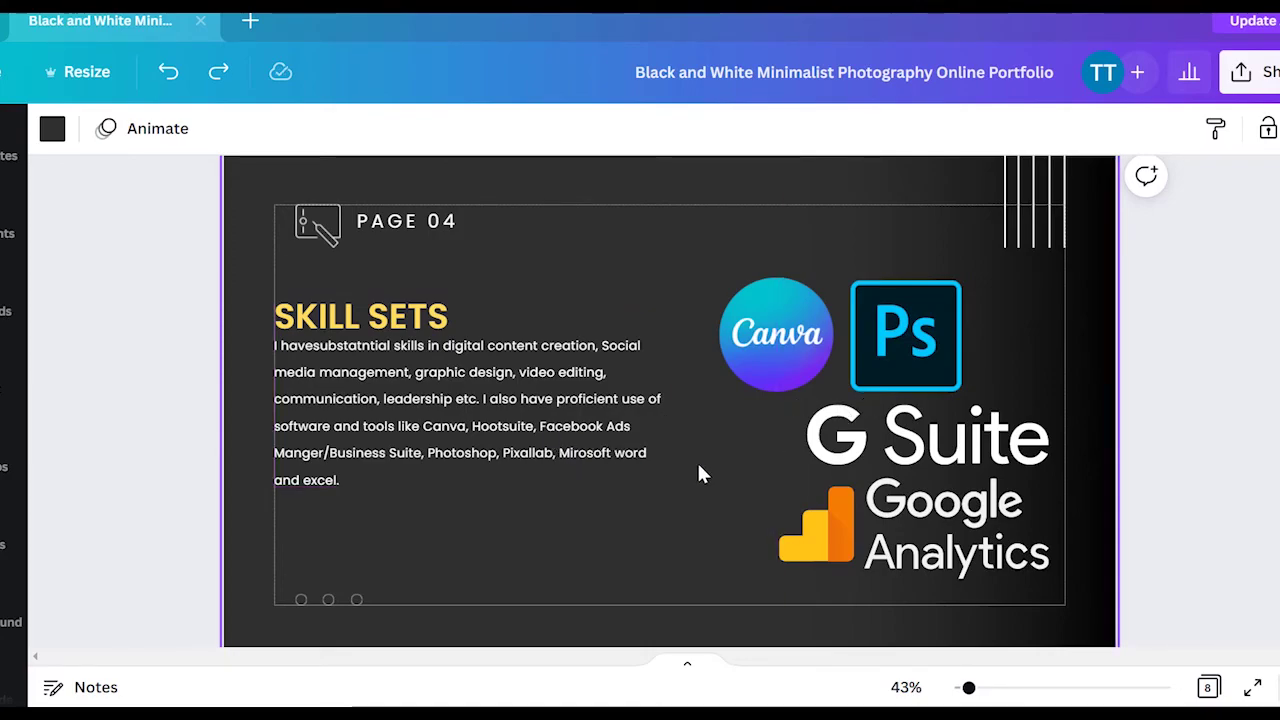
- Examine the Work Samples page with its before and after images
scroll(670, 400, down, 10)
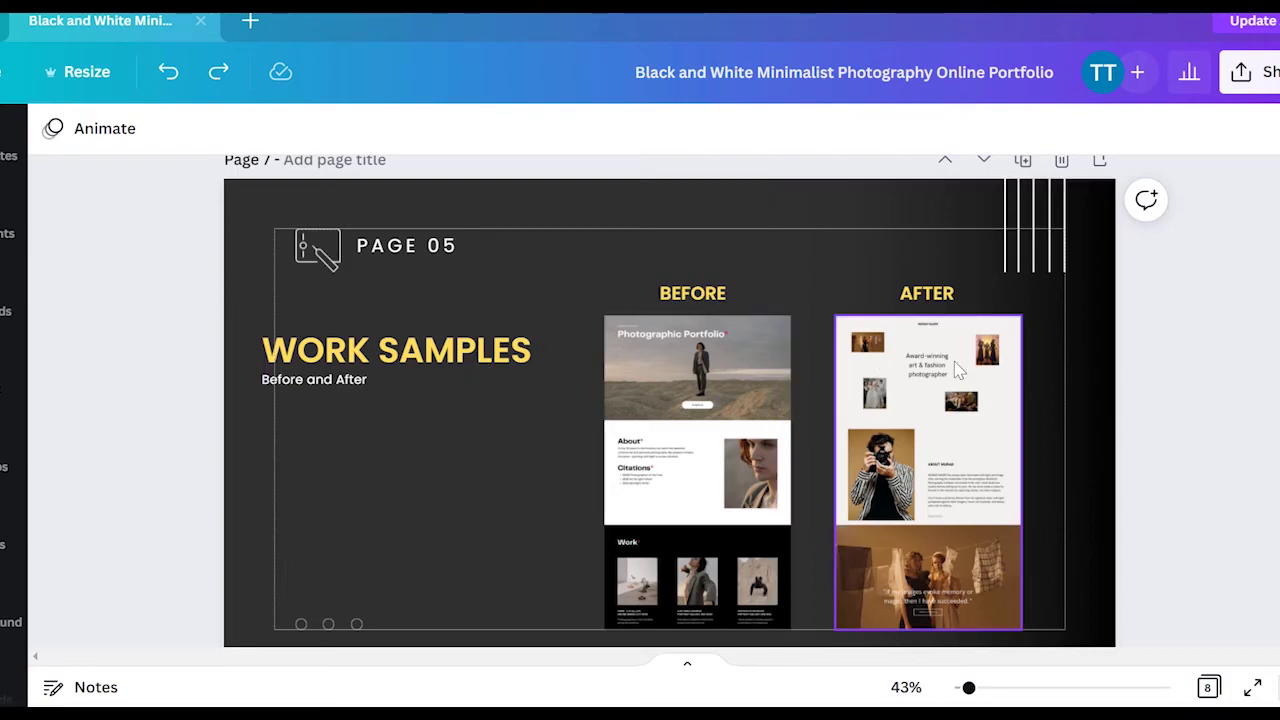
scroll(662, 410, up, 2)
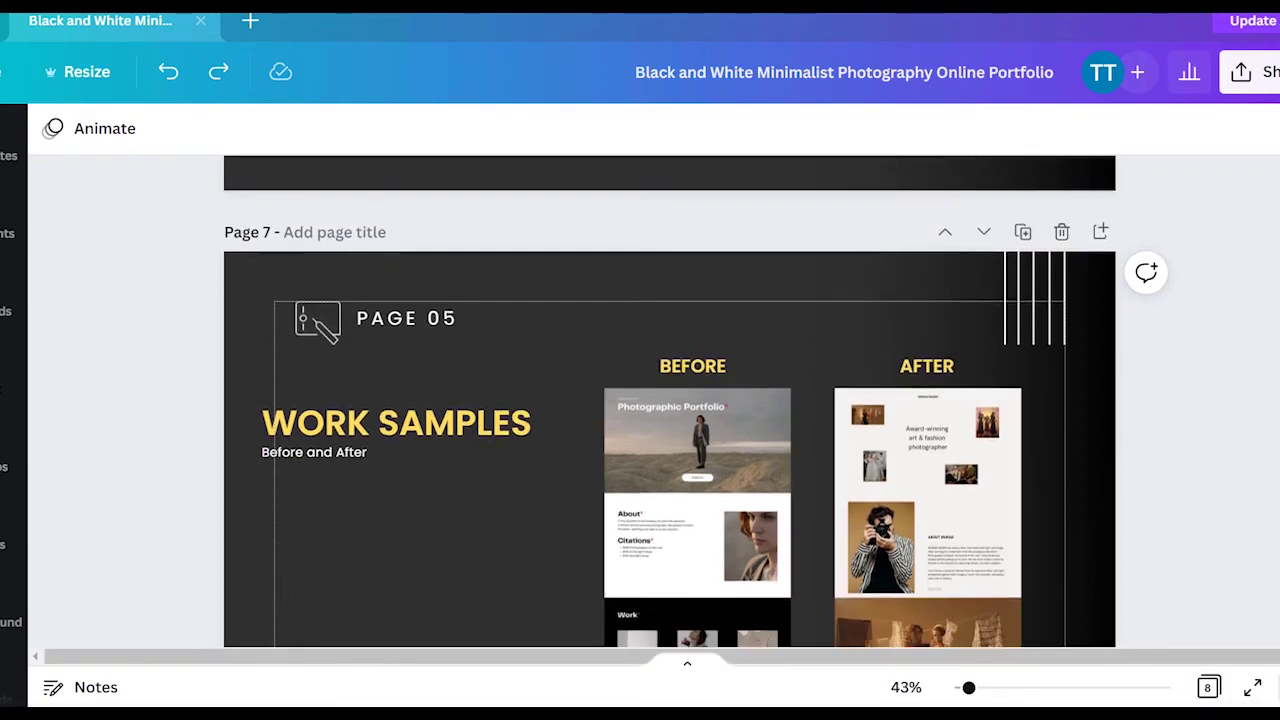
scroll(662, 410, down, 2)
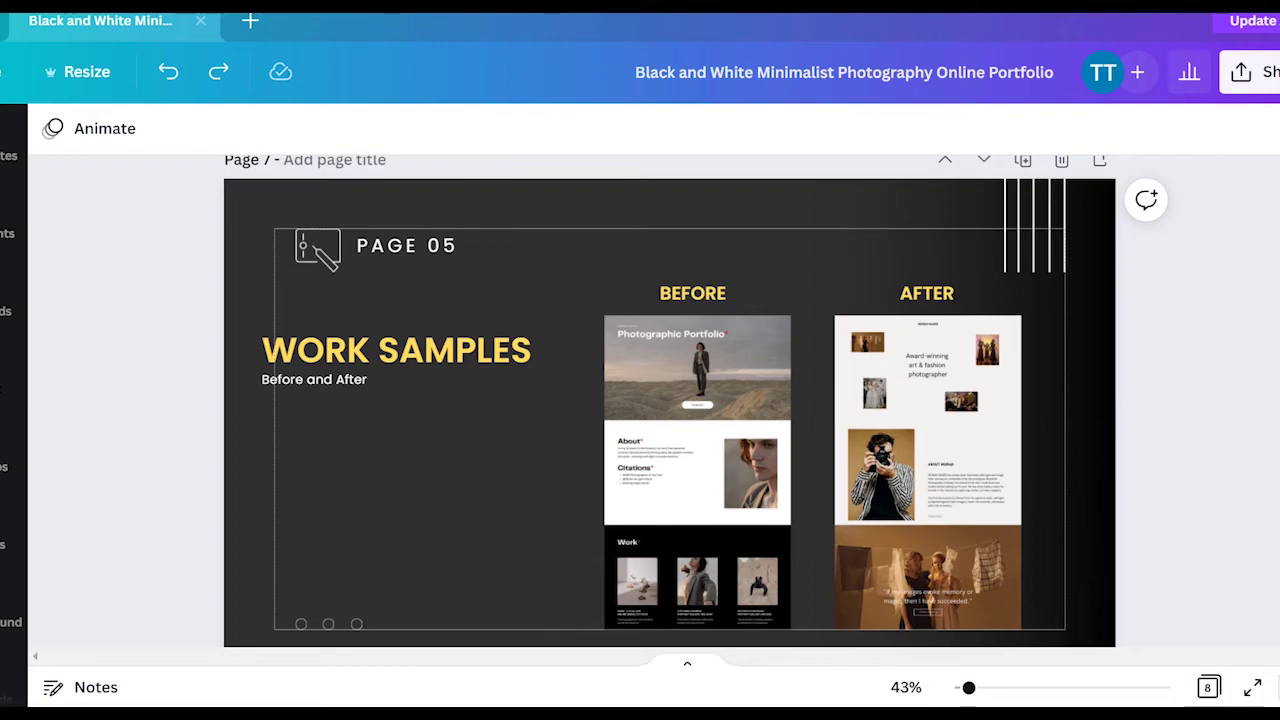
scroll(986, 435, down, 2)
scroll(669, 400, up, 4)
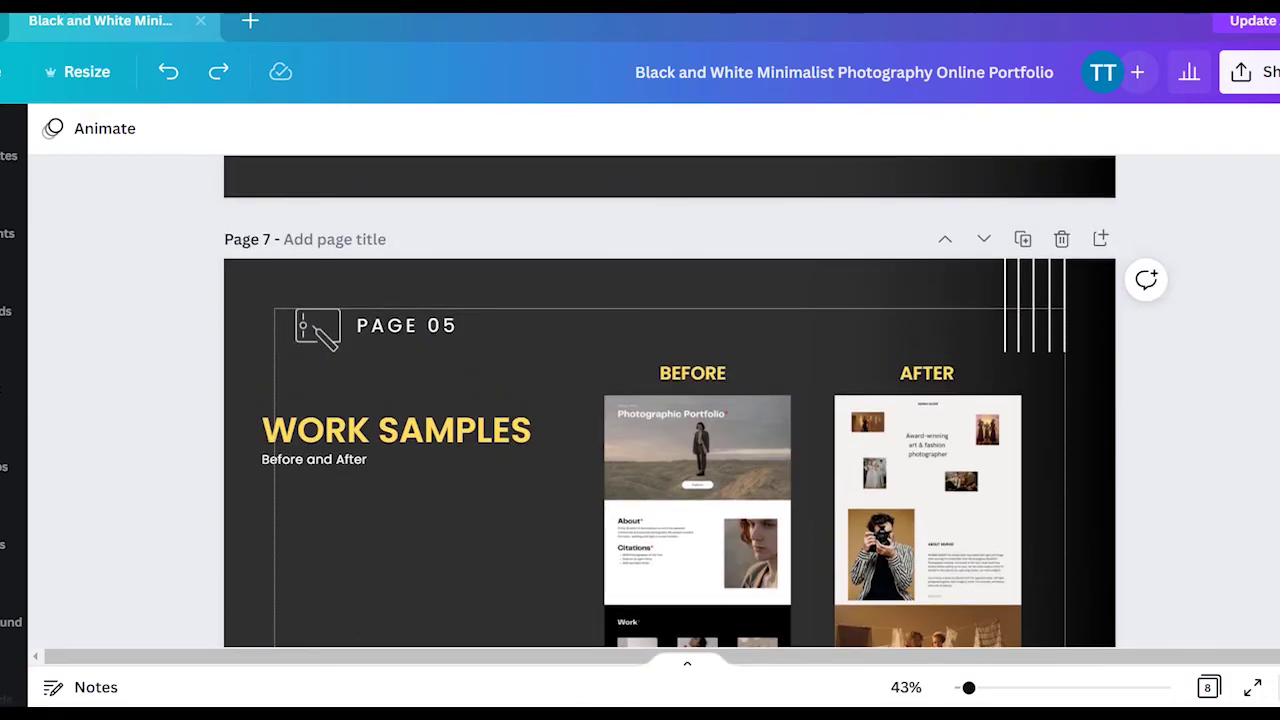
scroll(669, 400, down, 2)
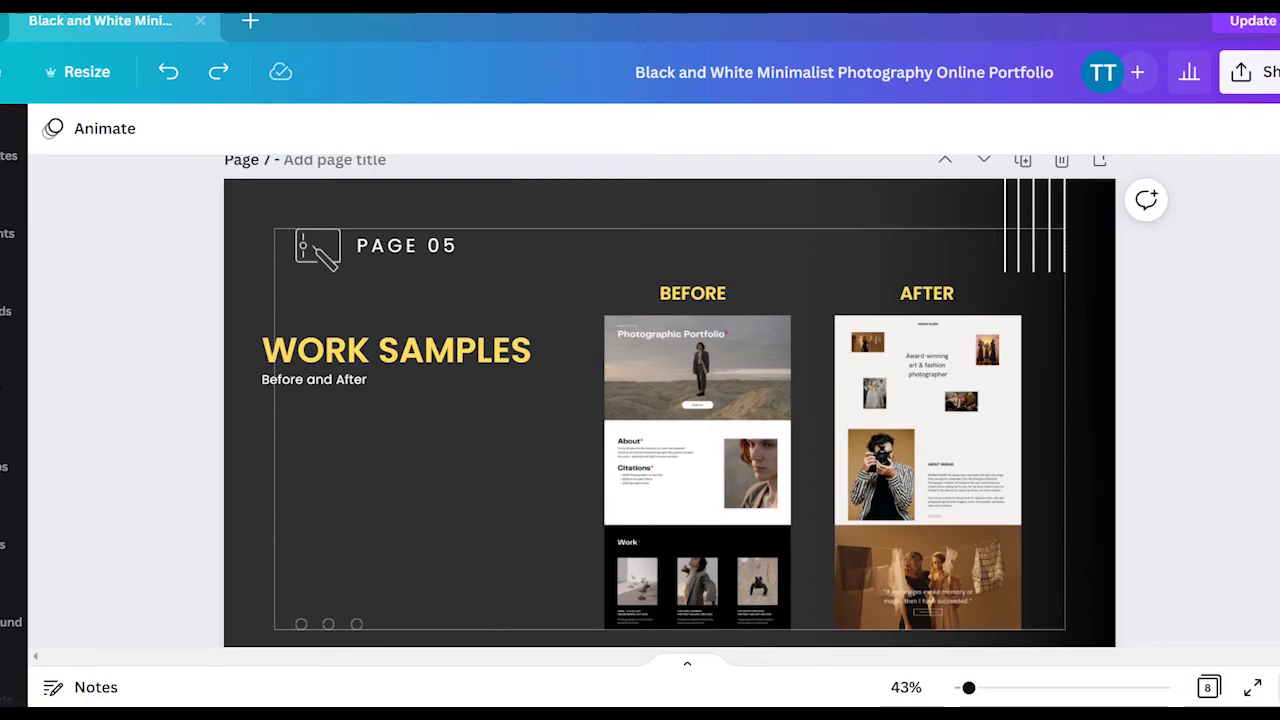
scroll(669, 400, down, 1)
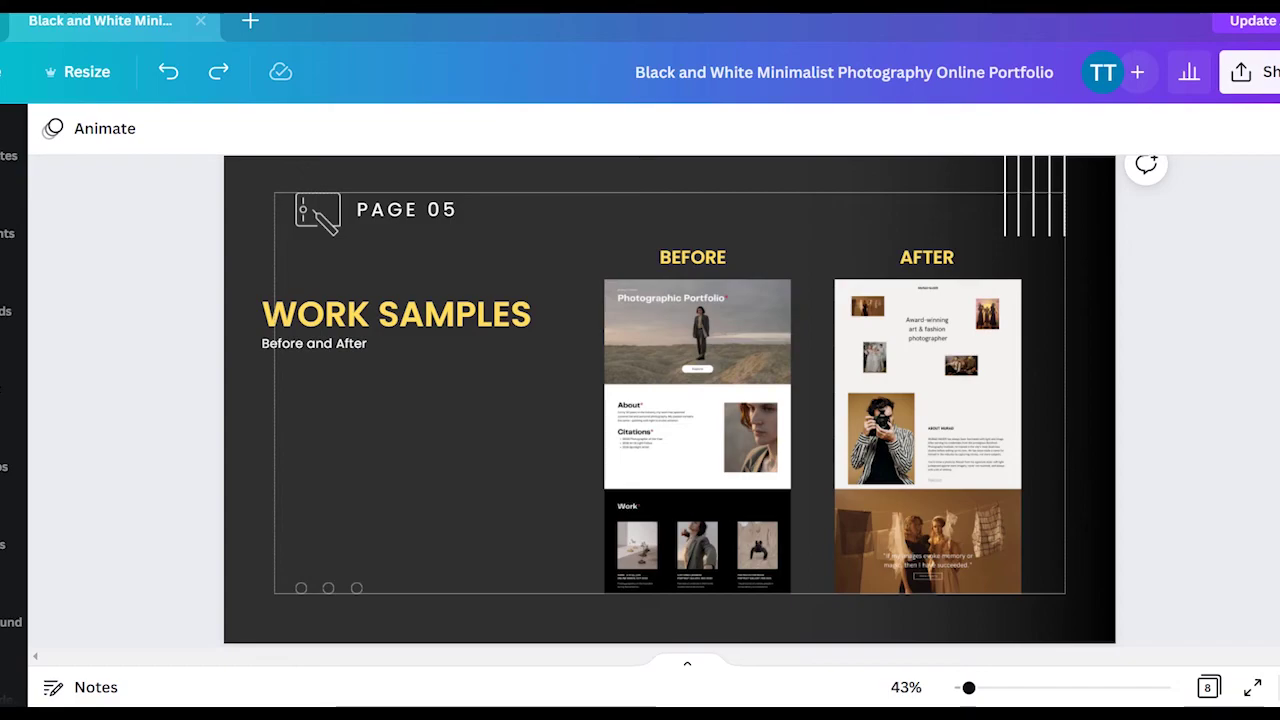
- Check the portfolio outline in Word and the Thank You page in Canva, and return to the cover page
scroll(669, 400, down, 5)
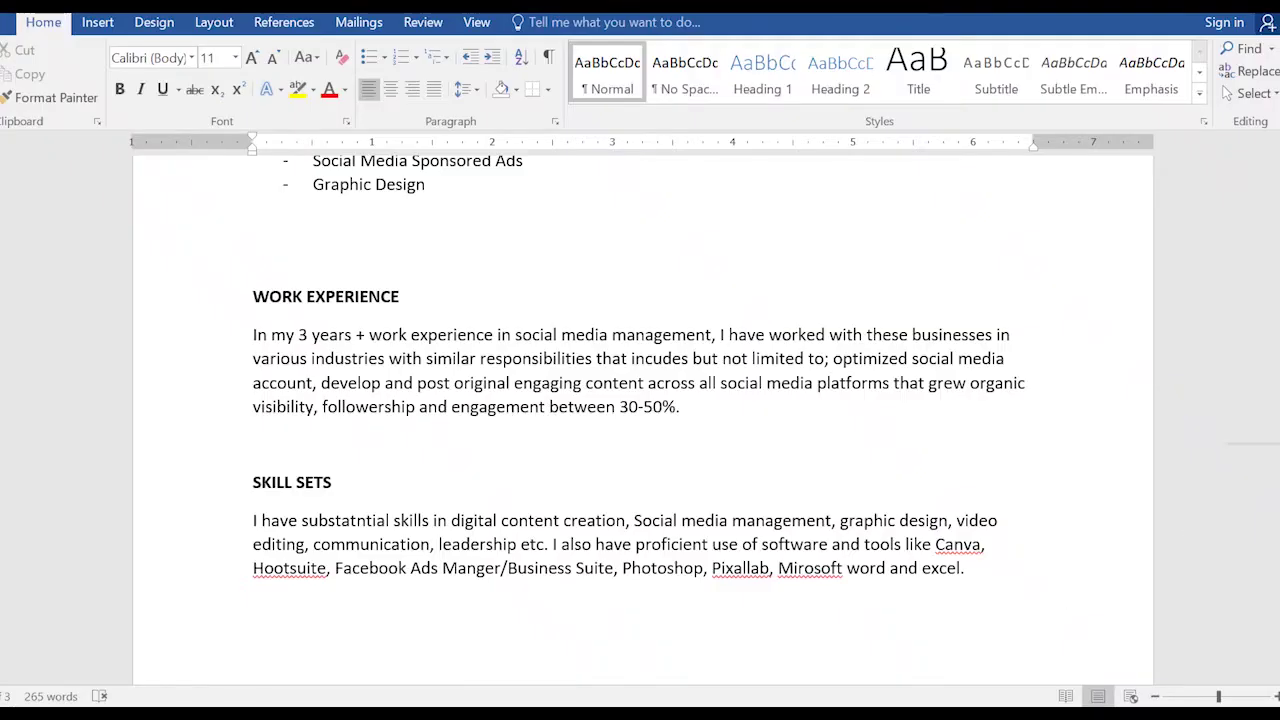
scroll(1008, 438, down, 5)
scroll(1008, 438, up, 20)
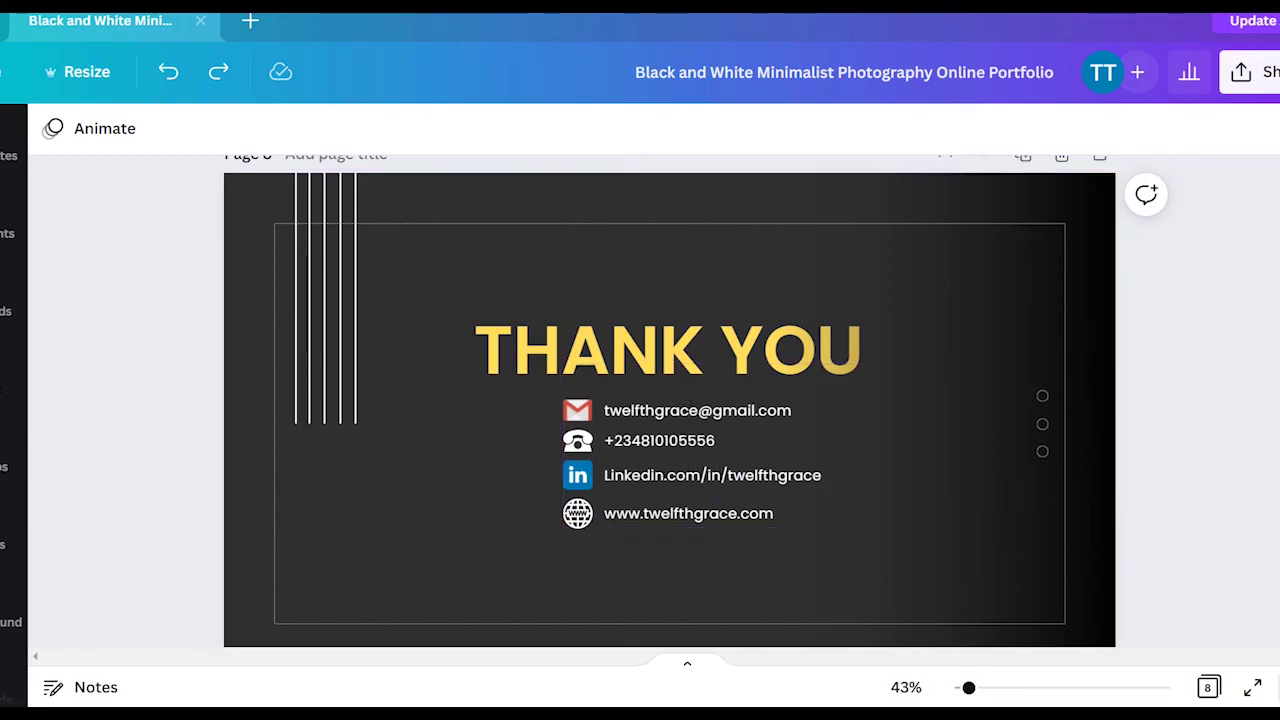
scroll(668, 410, up, 15)
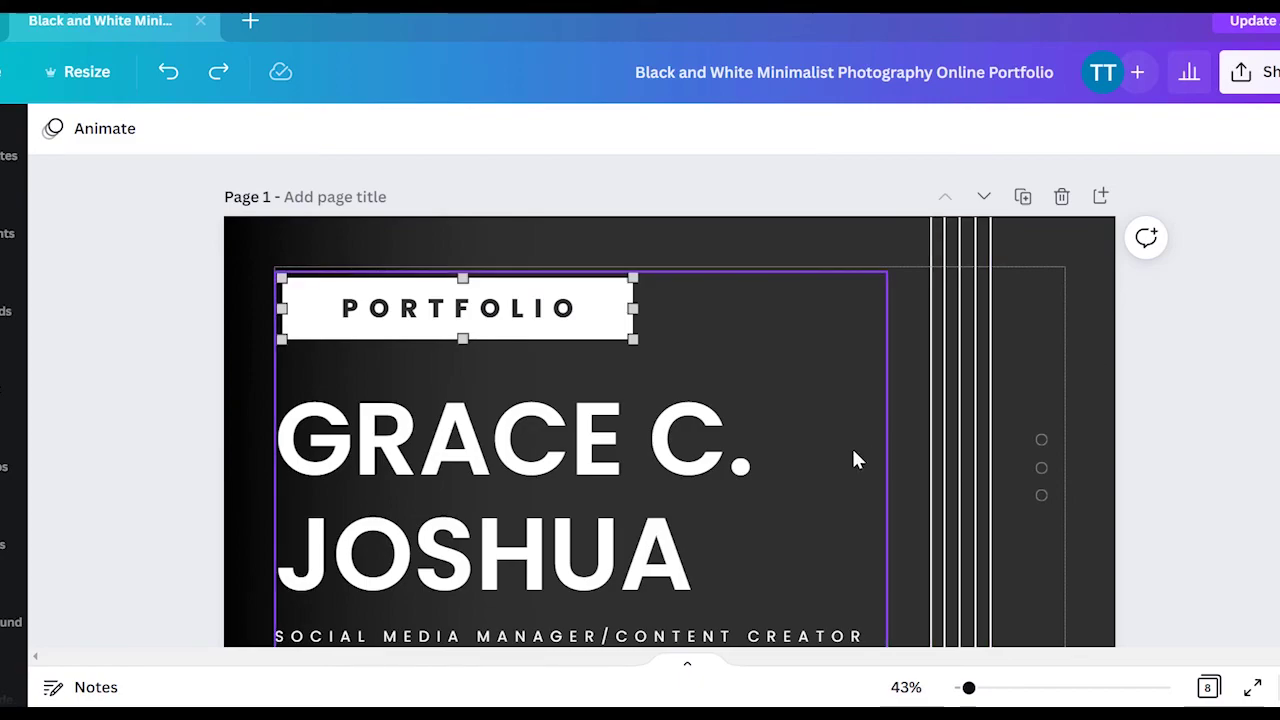
- Preview the portfolio full screen from the cover to the Thank You page, and return to the cover in the editor
click(1252, 688)
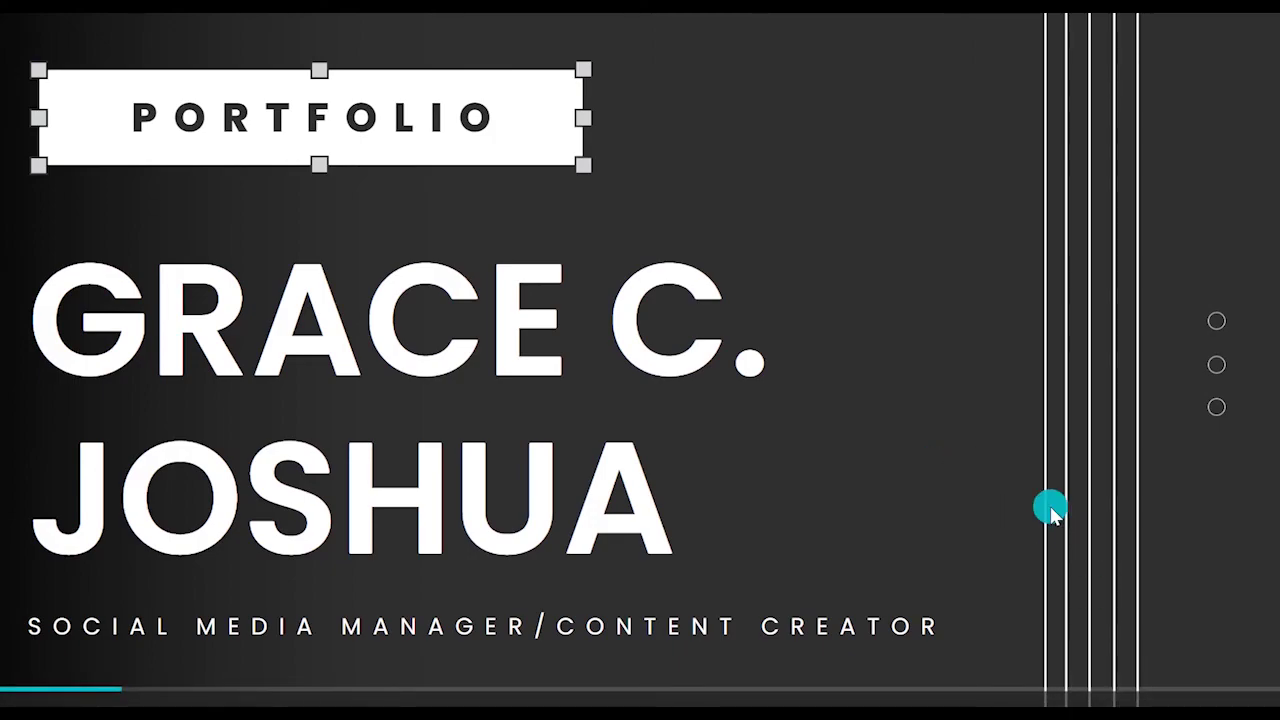
key(Right)
key(Right)
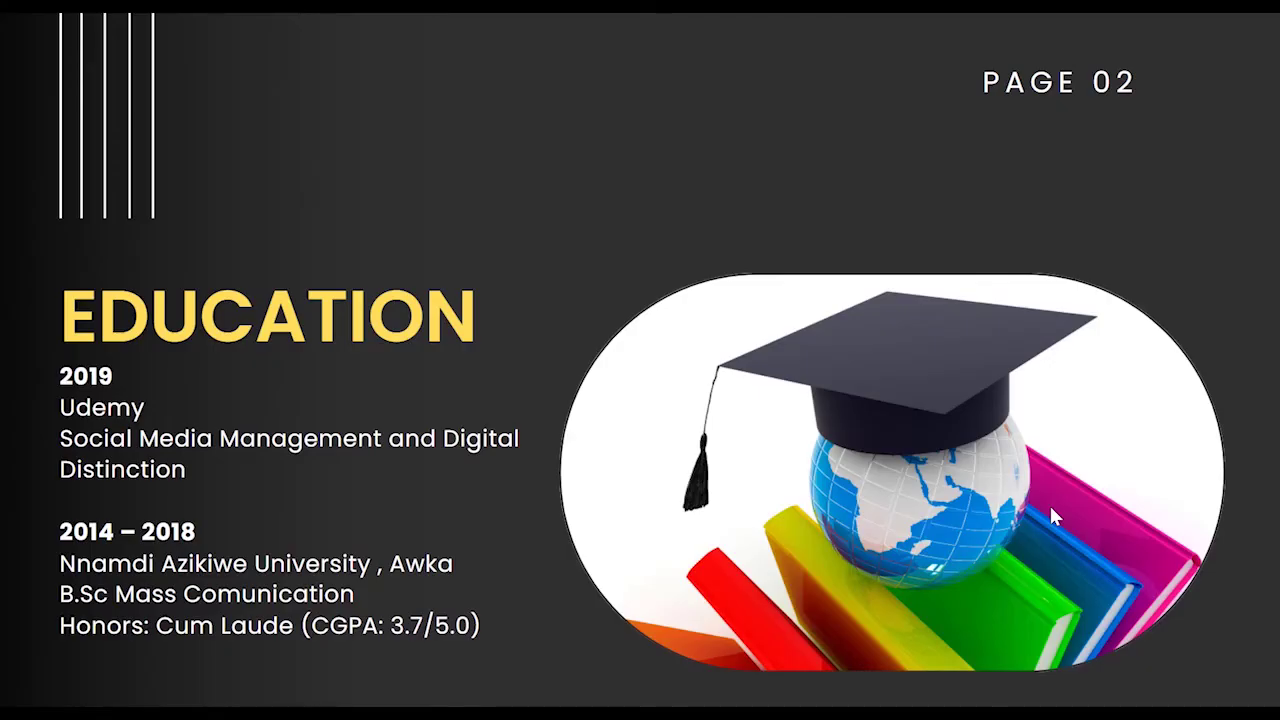
key(Right)
key(Right)
key(Right)
key(Right)
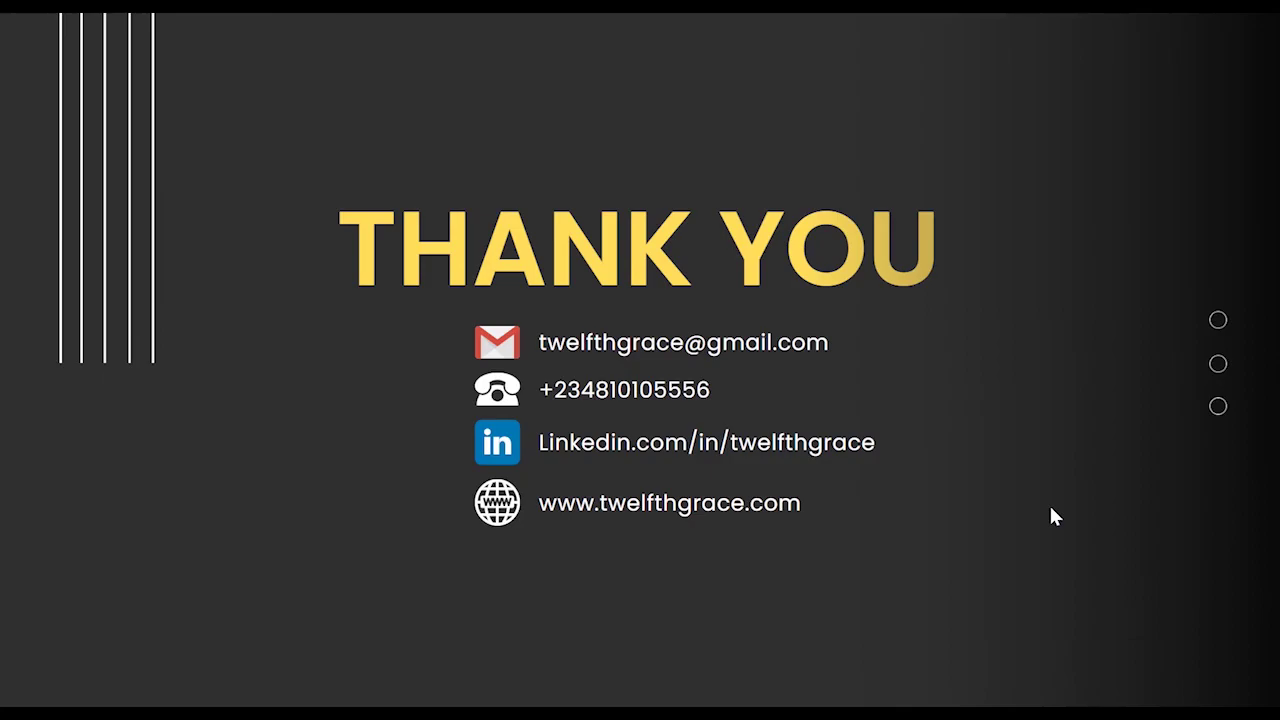
click(1217, 634)
scroll(670, 430, up, 20)
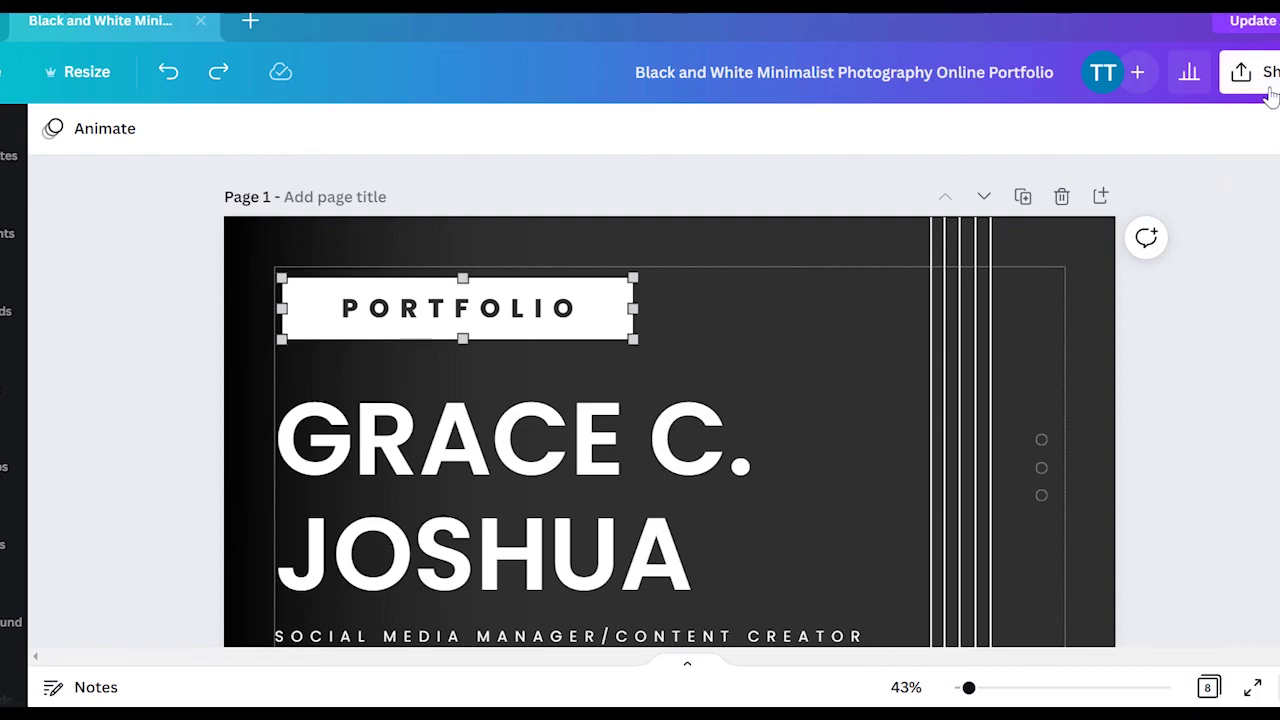
- Open the design's download settings and choose PDF Standard as the file type
click(1262, 80)
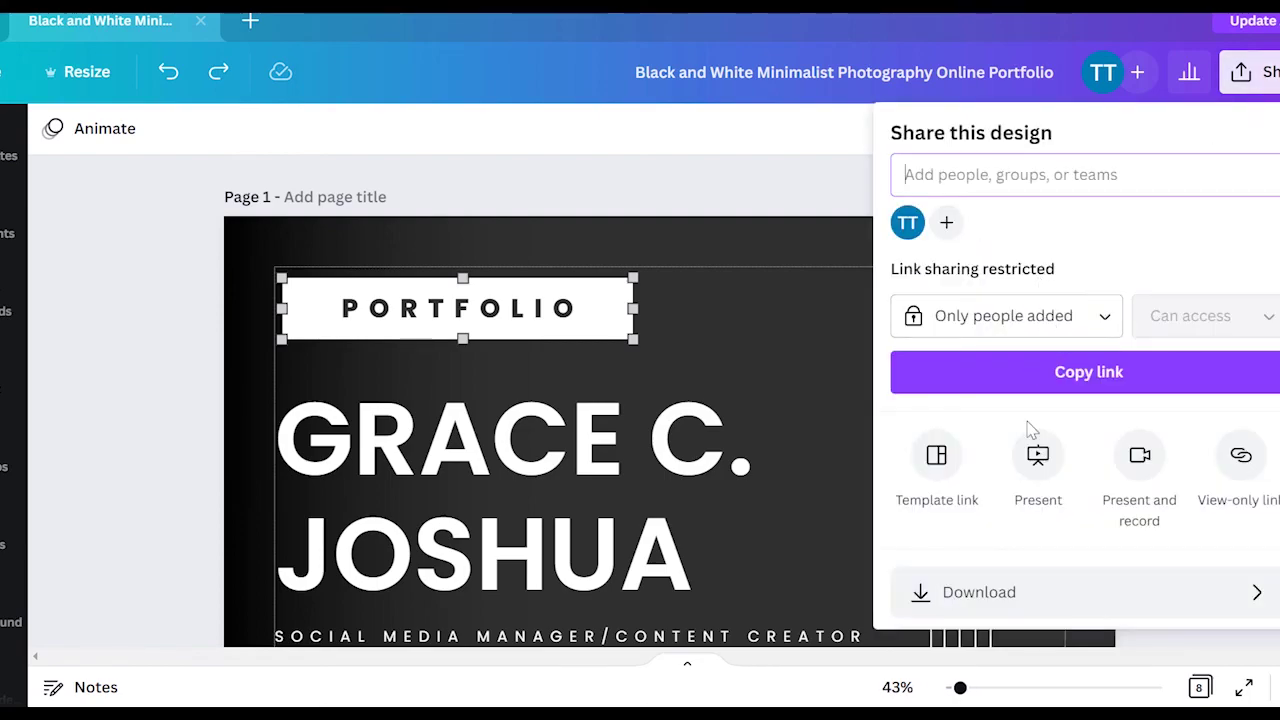
scroll(1083, 471, down, 3)
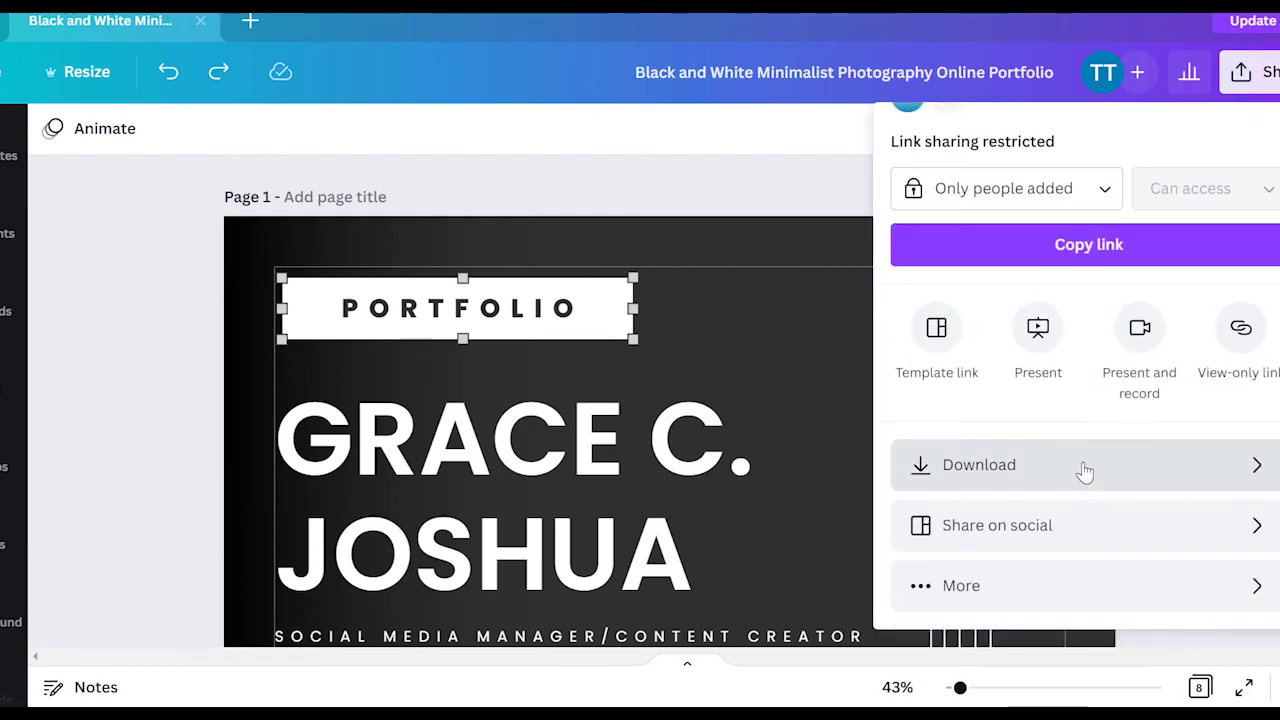
click(1083, 466)
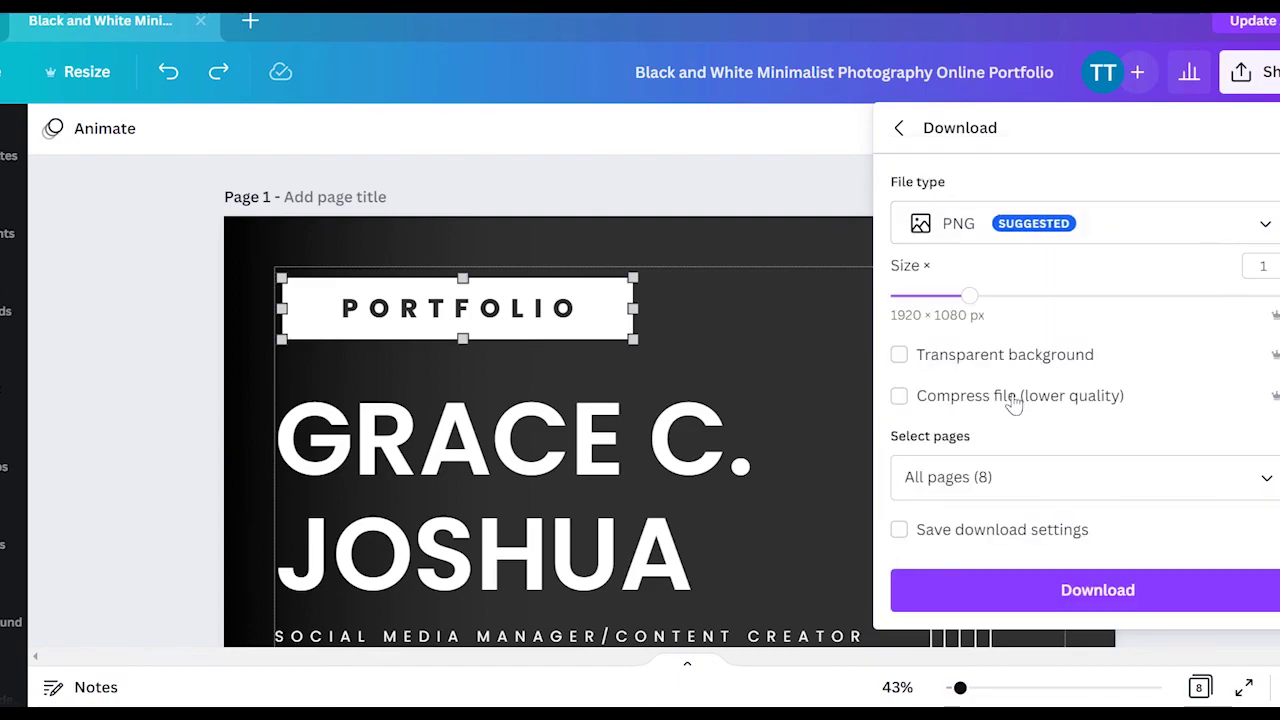
click(1075, 224)
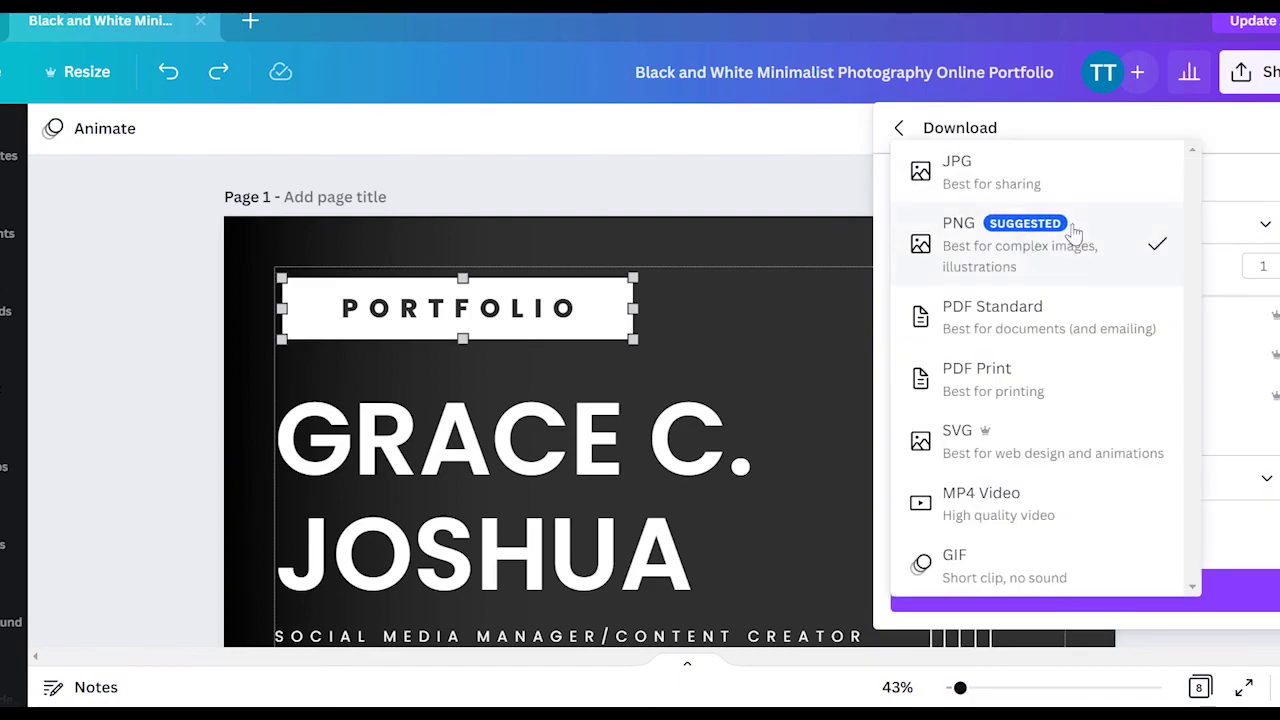
click(1022, 340)
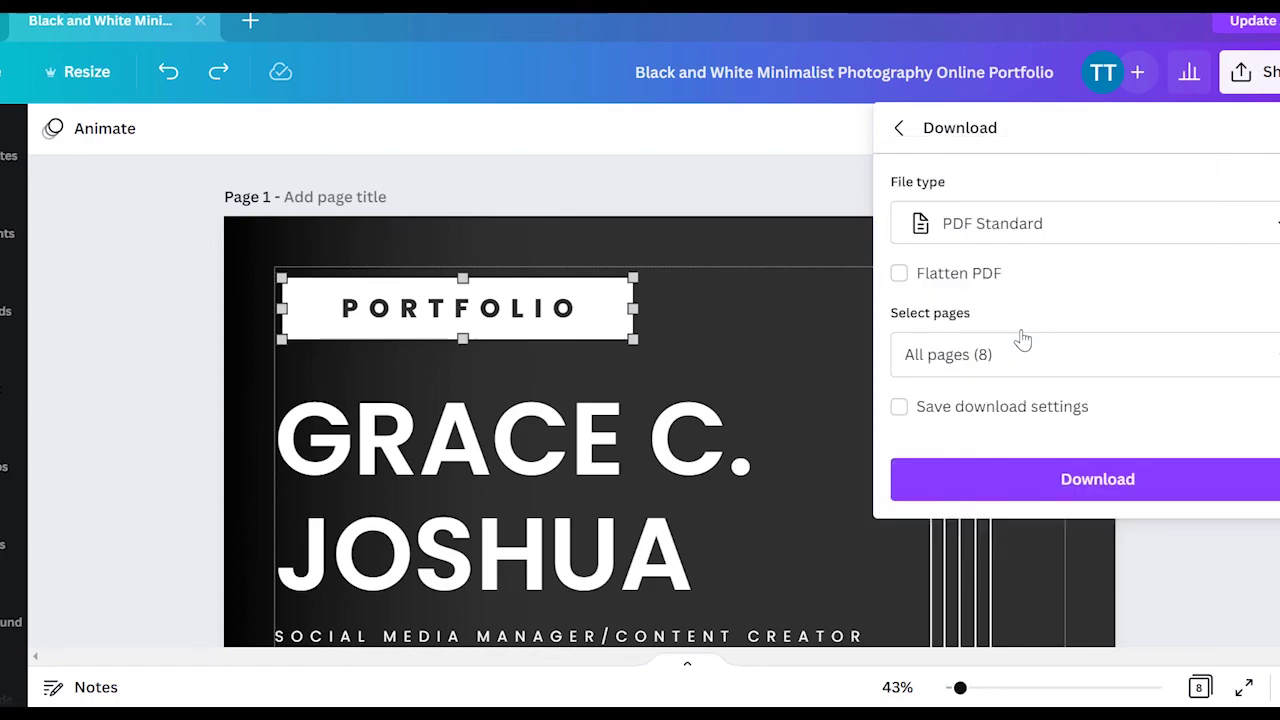
click(1114, 240)
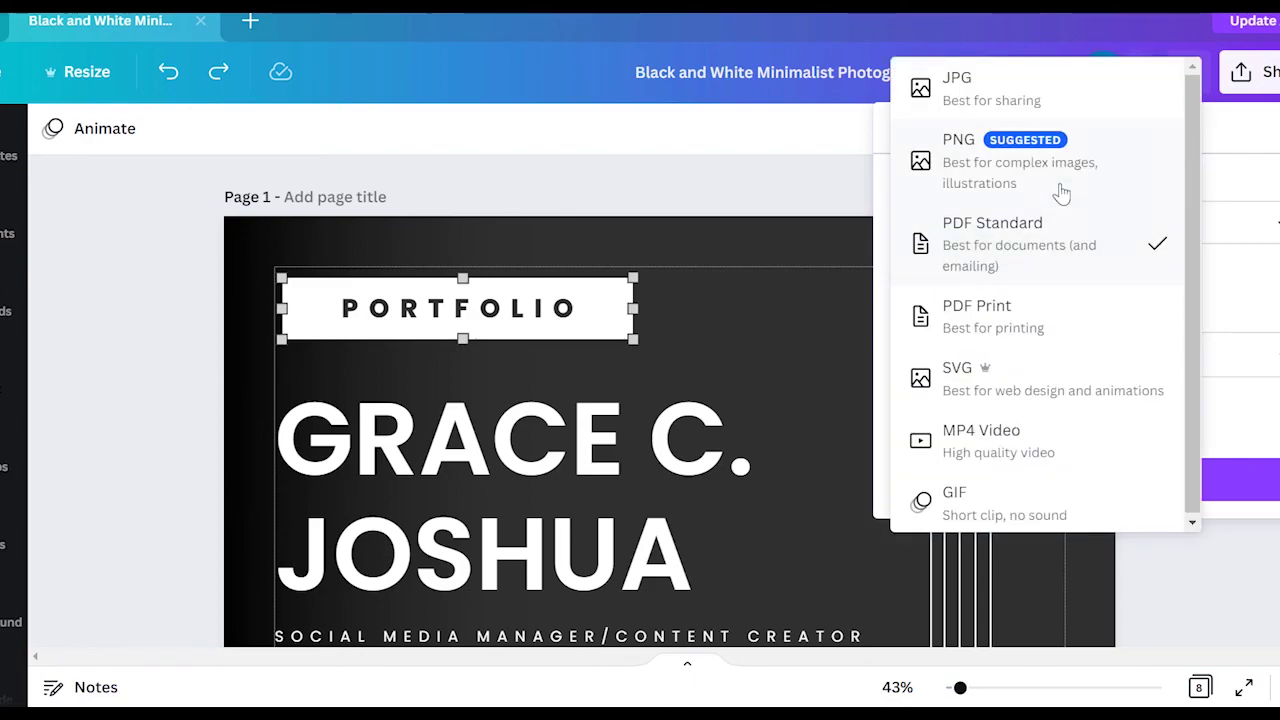
click(1123, 266)
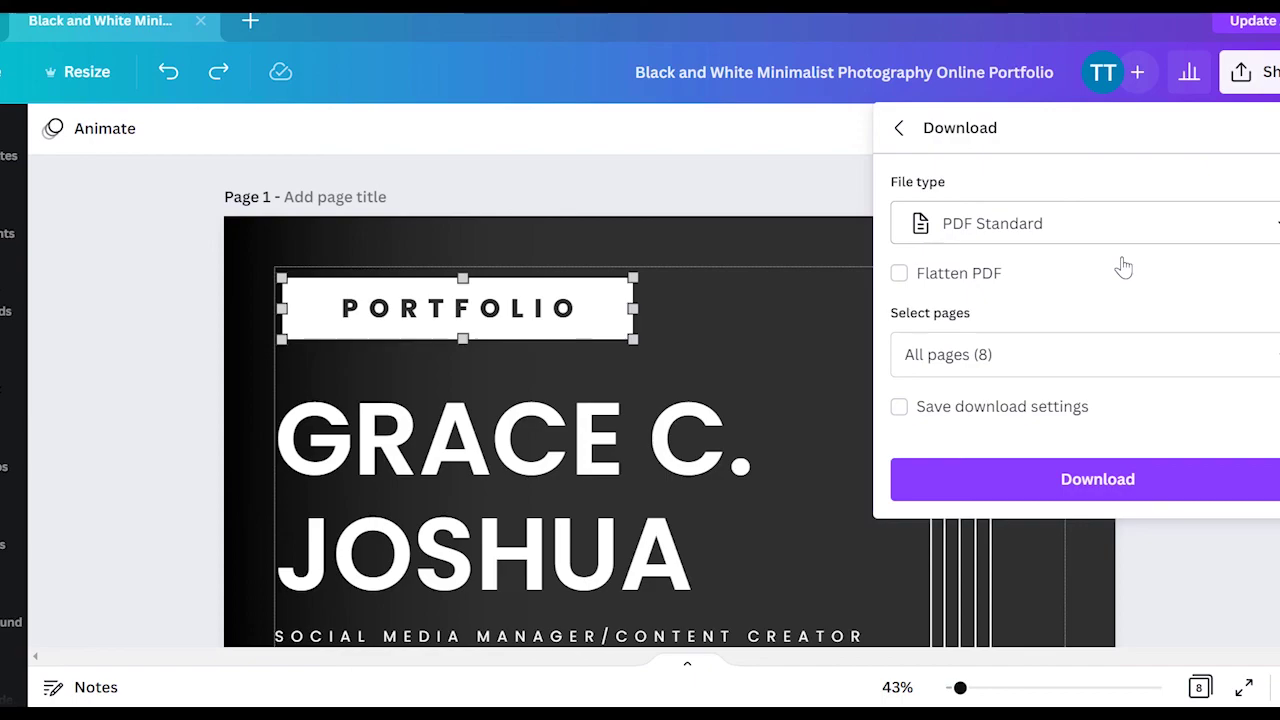